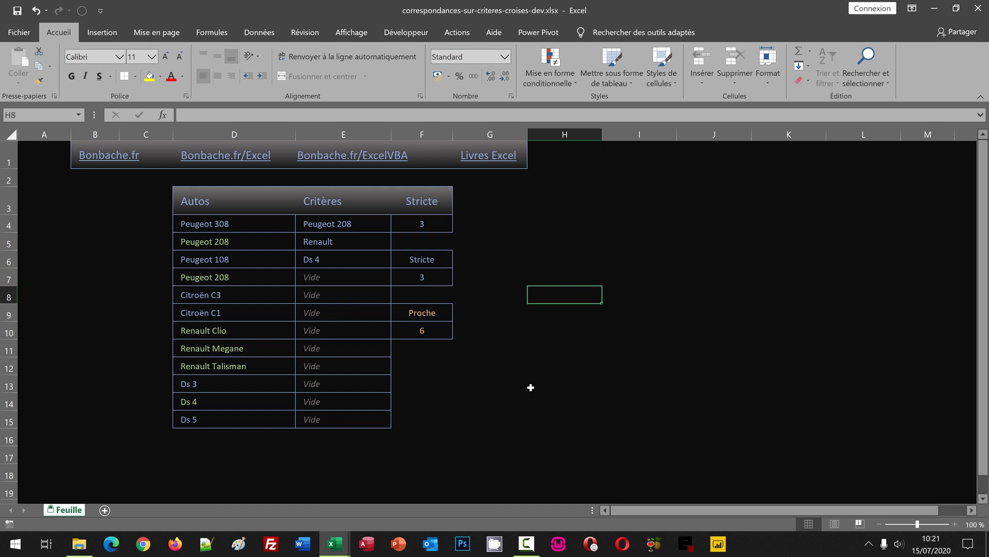
Step: Examine the criteria in E4:E6 and the Vide cell below them in the finished workbook
{"action": "left_click", "coordinate": [512, 384]}
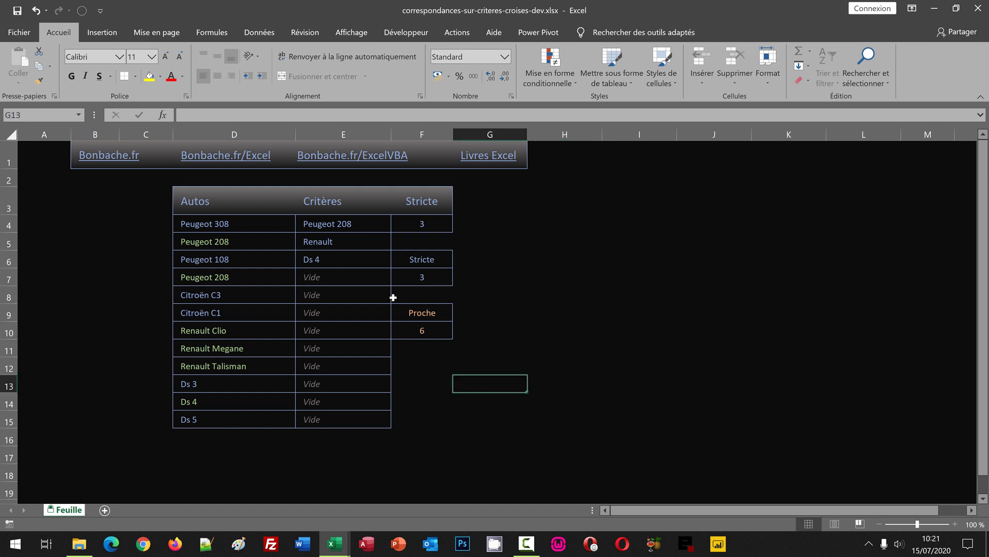
{"action": "left_click_drag", "start_coordinate": [343, 227], "coordinate": [342, 263]}
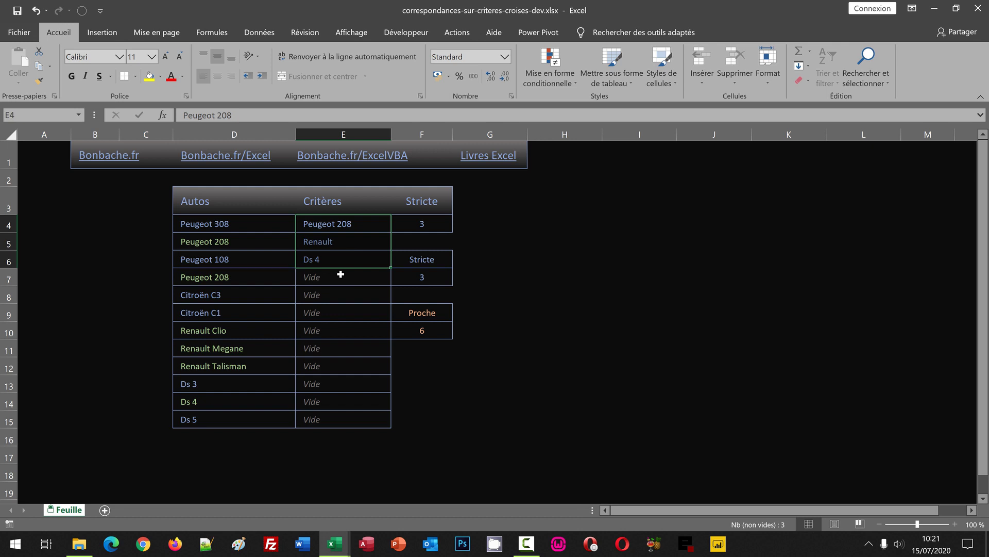
{"action": "left_click", "coordinate": [333, 277]}
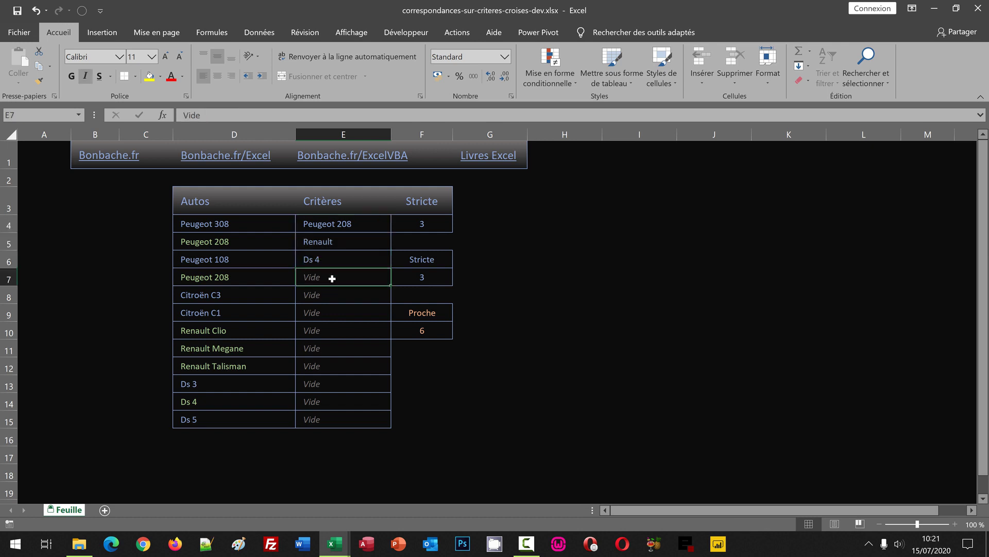
{"action": "left_click", "coordinate": [492, 365]}
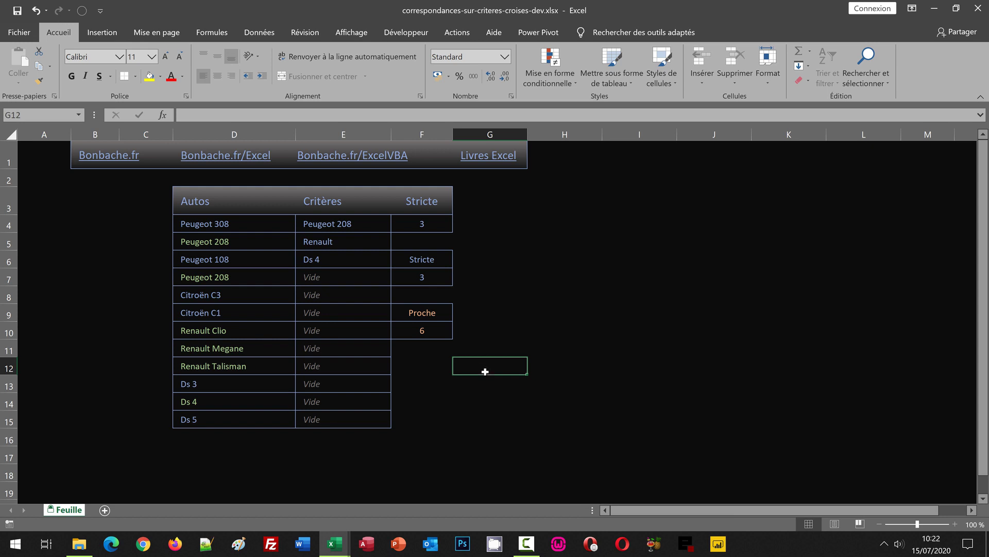
Step: Switch to the workbook correspondances-sur-criteres-croises.xlsx
{"action": "mouse_move", "coordinate": [334, 541]}
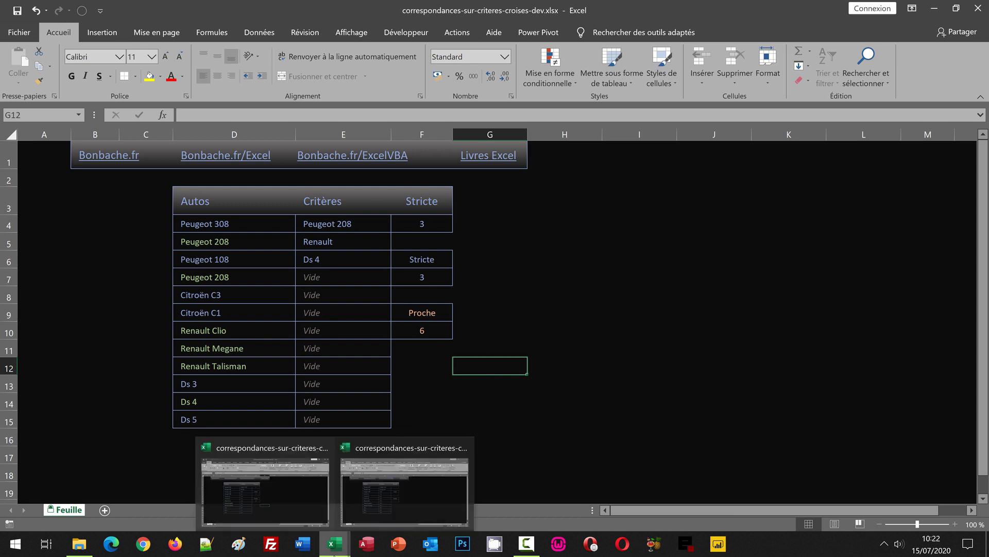
{"action": "left_click", "coordinate": [376, 498]}
{"action": "left_click", "coordinate": [536, 335]}
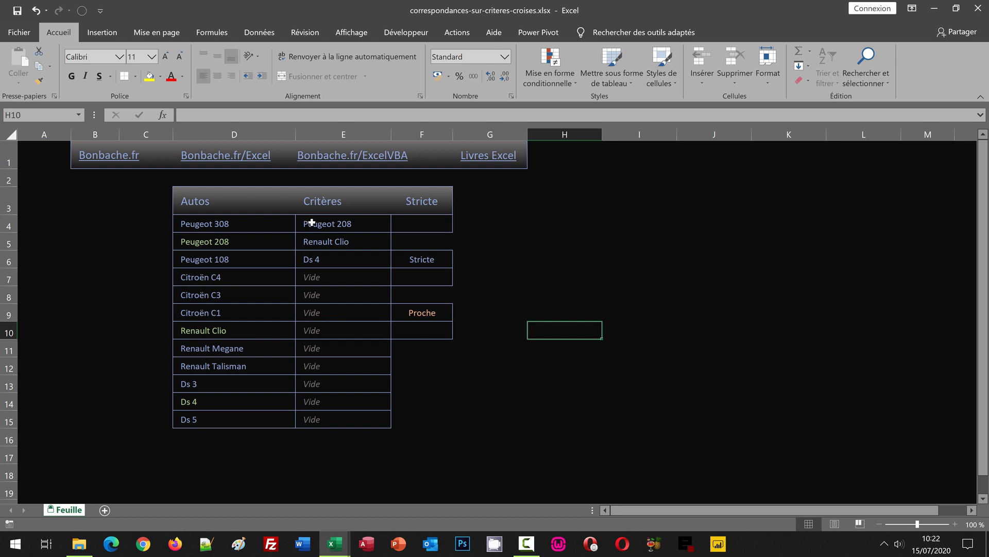
Step: Examine the criteria in E4:E6, the result cells F4, F7 and F10, and the range named Autos
{"action": "left_click_drag", "start_coordinate": [312, 223], "coordinate": [318, 261]}
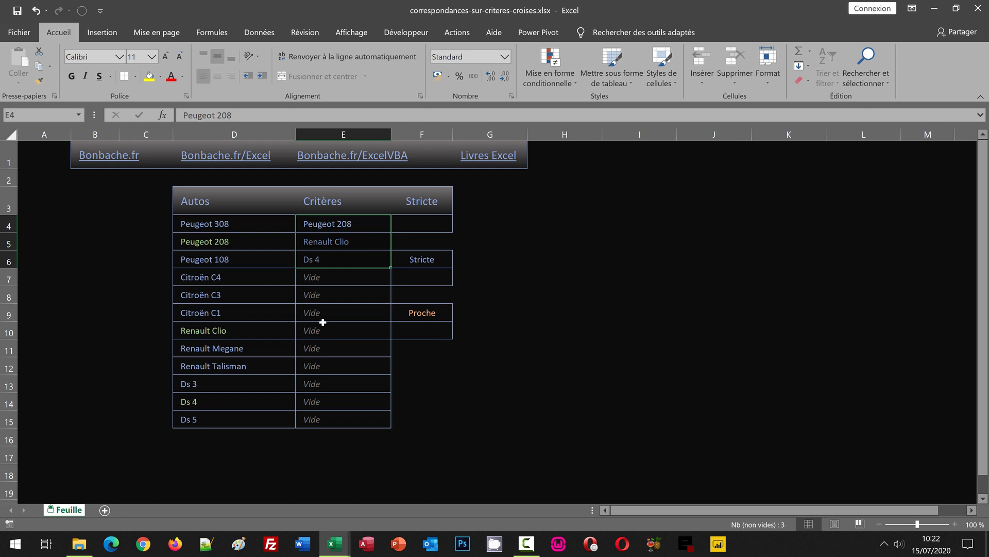
{"action": "left_click", "coordinate": [412, 226]}
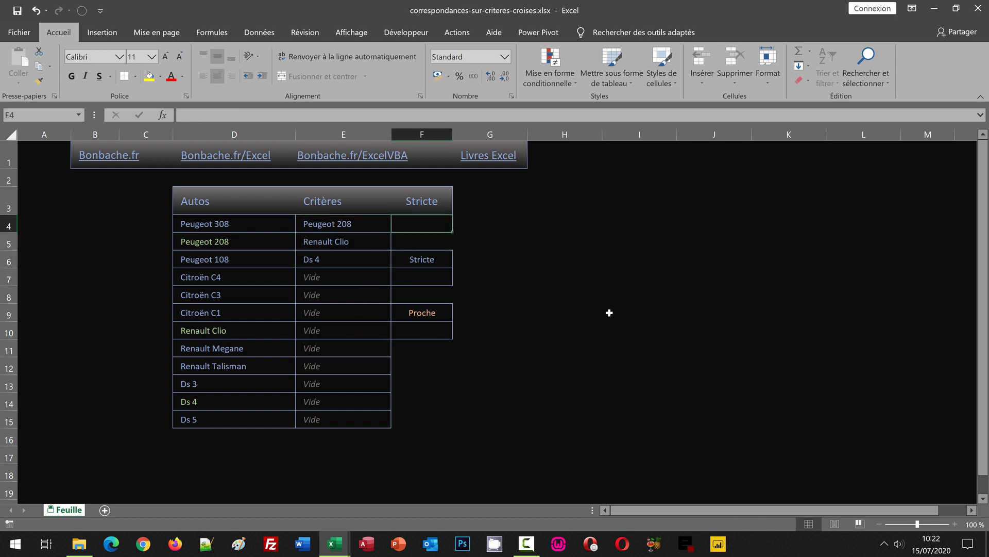
{"action": "left_click", "coordinate": [421, 277]}
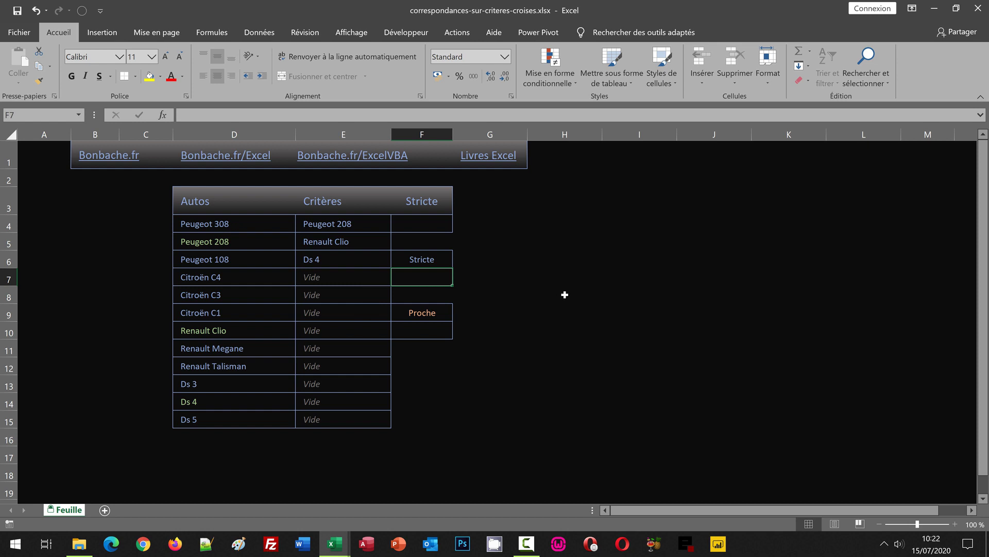
{"action": "left_click", "coordinate": [421, 330]}
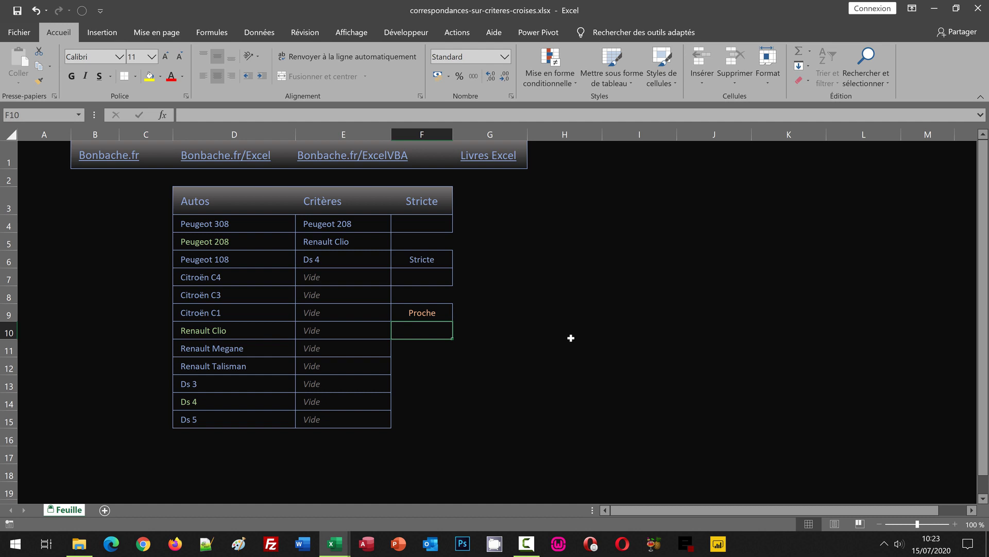
{"action": "left_click", "coordinate": [565, 307]}
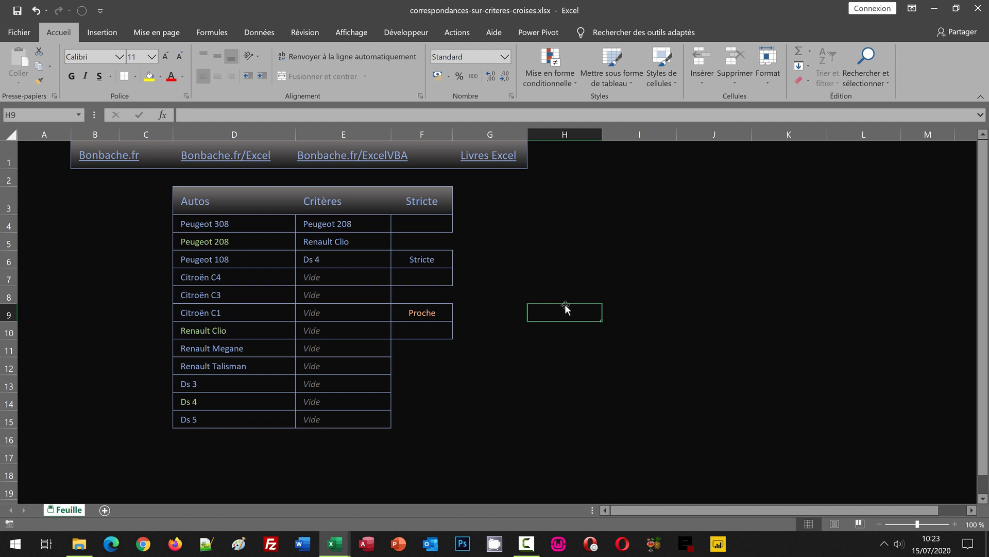
{"action": "left_click", "coordinate": [535, 273]}
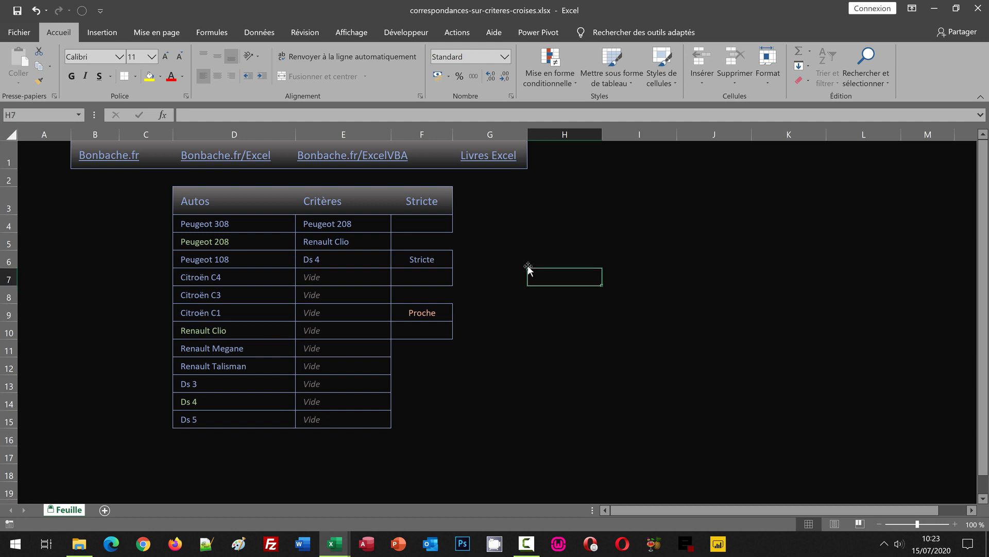
{"action": "left_click", "coordinate": [81, 114]}
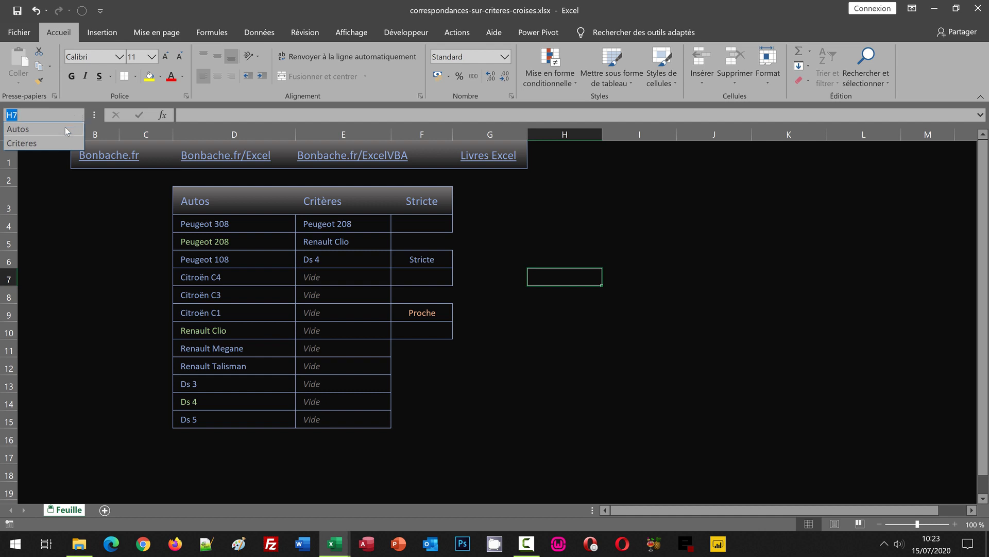
{"action": "left_click", "coordinate": [64, 126]}
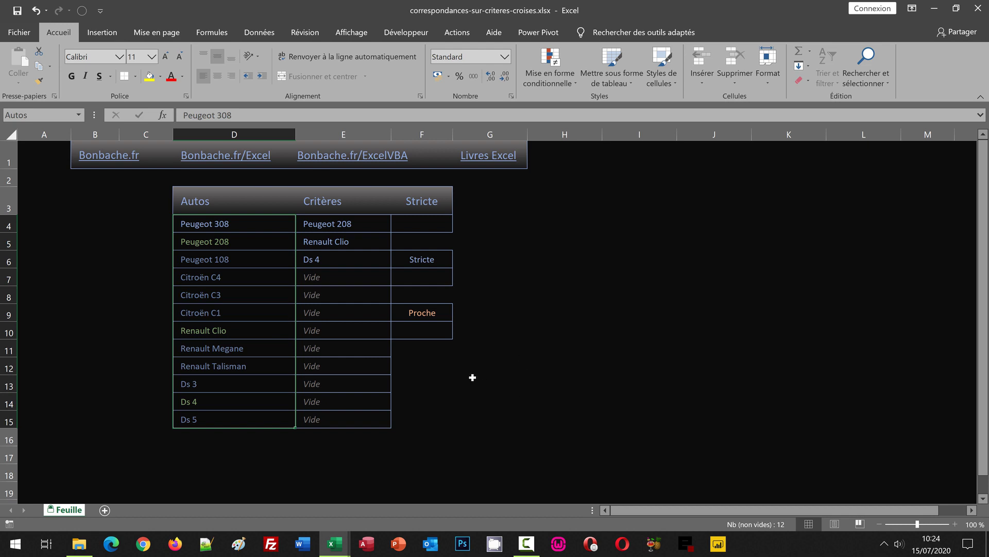
Step: Start a SOMMEPROD formula in cell F4 and open its function arguments dialog
{"action": "left_click", "coordinate": [420, 223]}
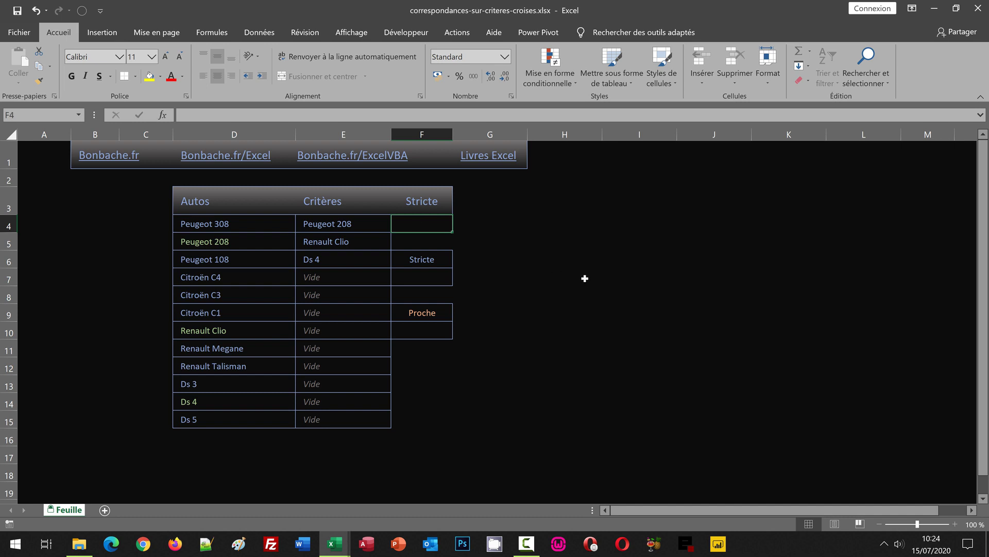
{"action": "type", "text": "="}
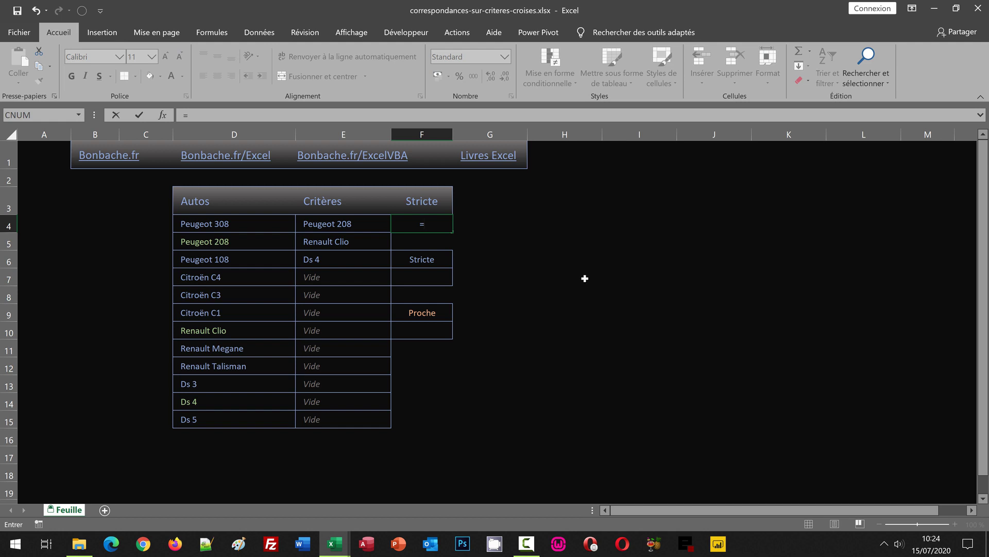
{"action": "type", "text": "Som"}
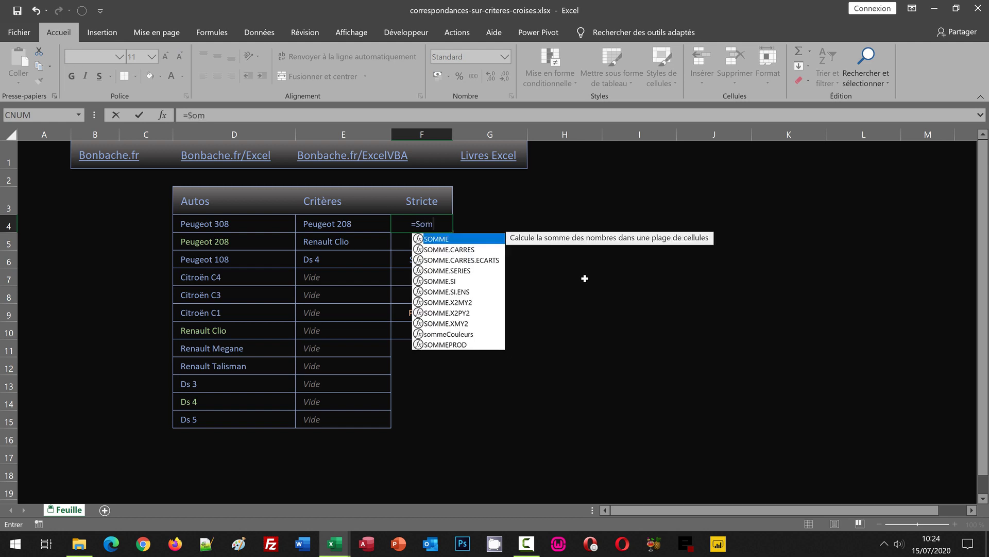
{"action": "type", "text": "meProd("}
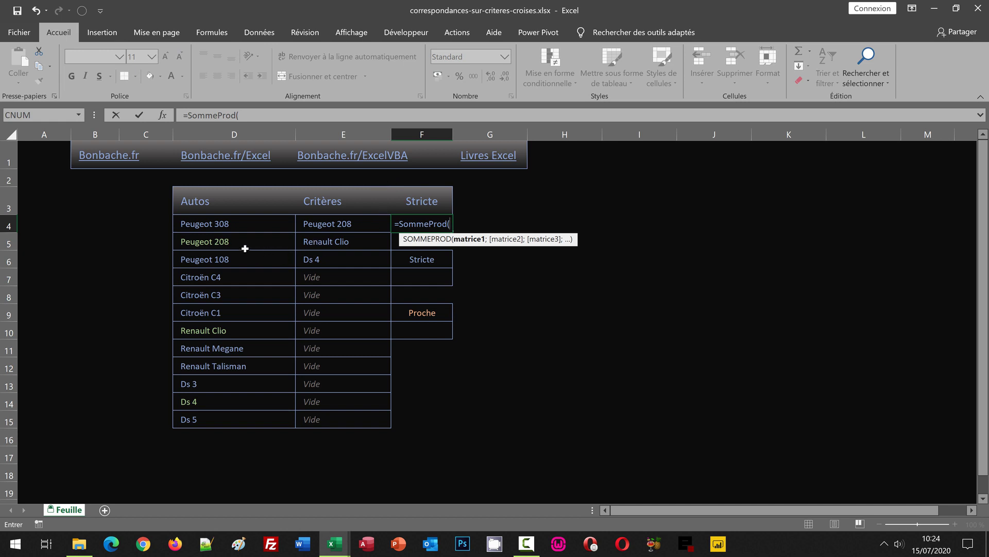
{"action": "left_click", "coordinate": [162, 116]}
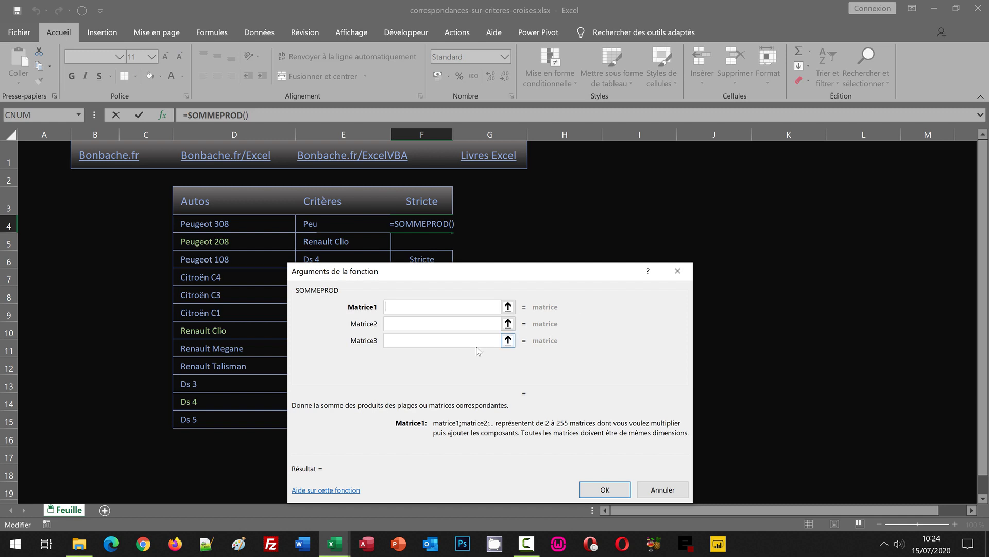
{"action": "left_click_drag", "start_coordinate": [464, 268], "coordinate": [460, 222]}
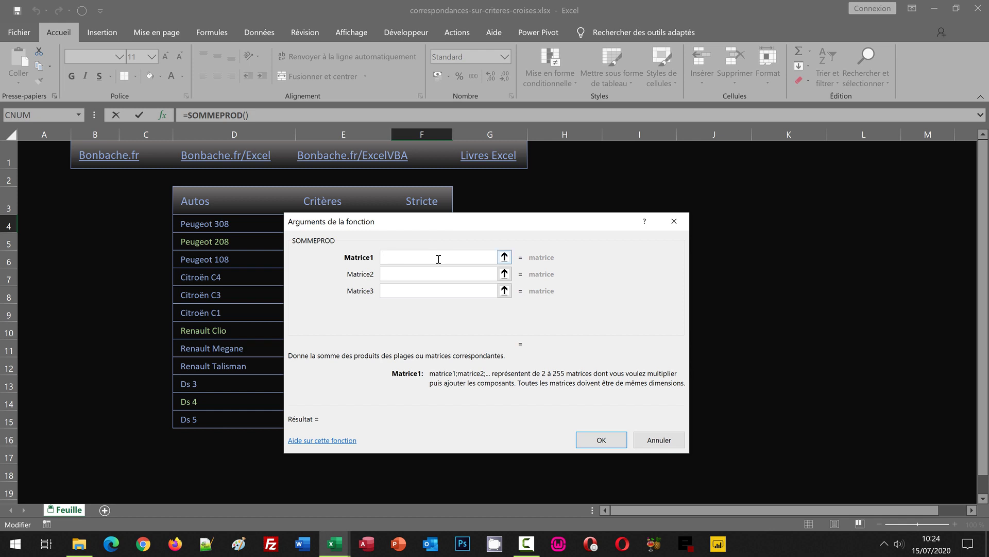
Step: Enter the first condition (Autos=E4) as the Matrice1 argument of SOMMEPROD
{"action": "type", "text": "("}
{"action": "type", "text": "Autos="}
{"action": "left_click_drag", "start_coordinate": [422, 221], "coordinate": [535, 219]}
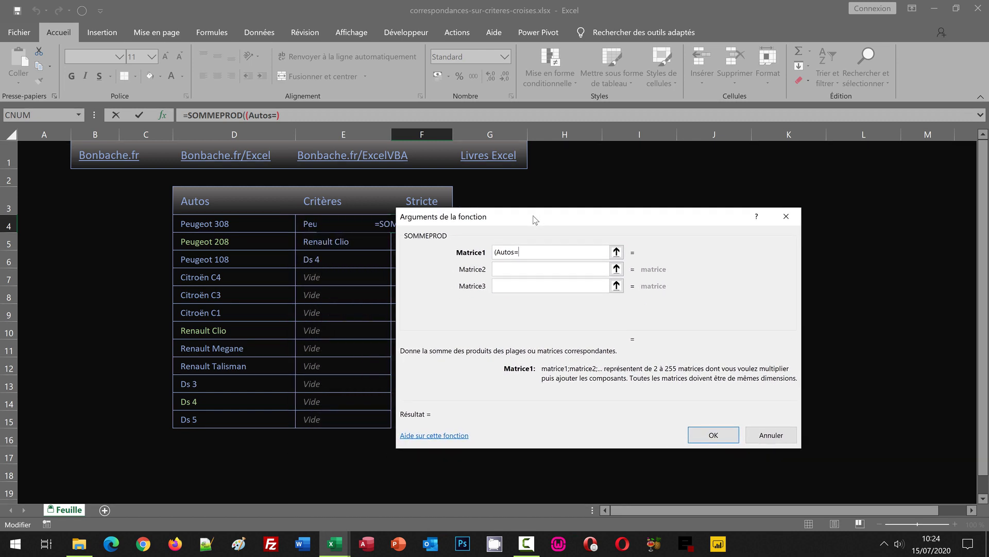
{"action": "left_click", "coordinate": [308, 223]}
{"action": "type", "text": ")"}
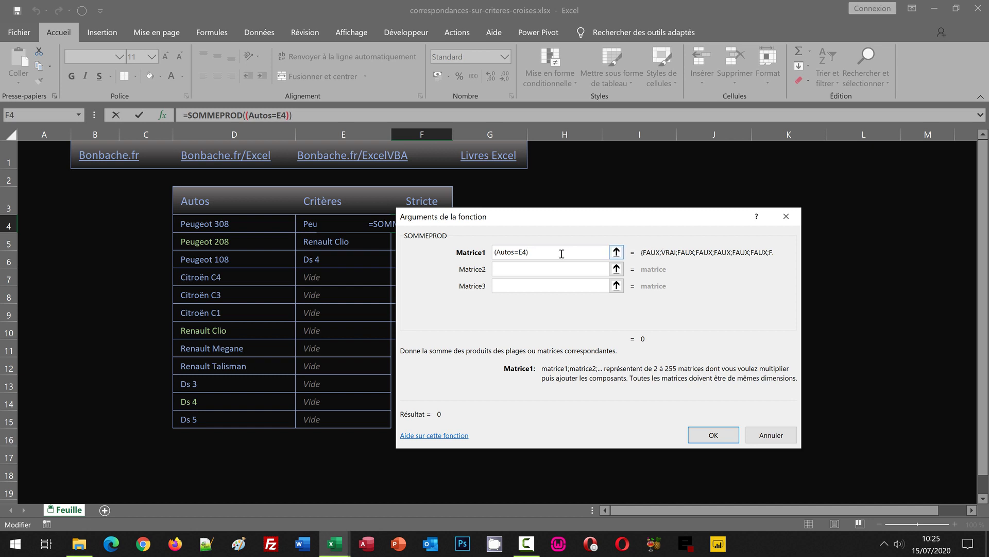
Step: Add the second condition +(Autos=E5) to the Matrice1 argument
{"action": "type", "text": "+"}
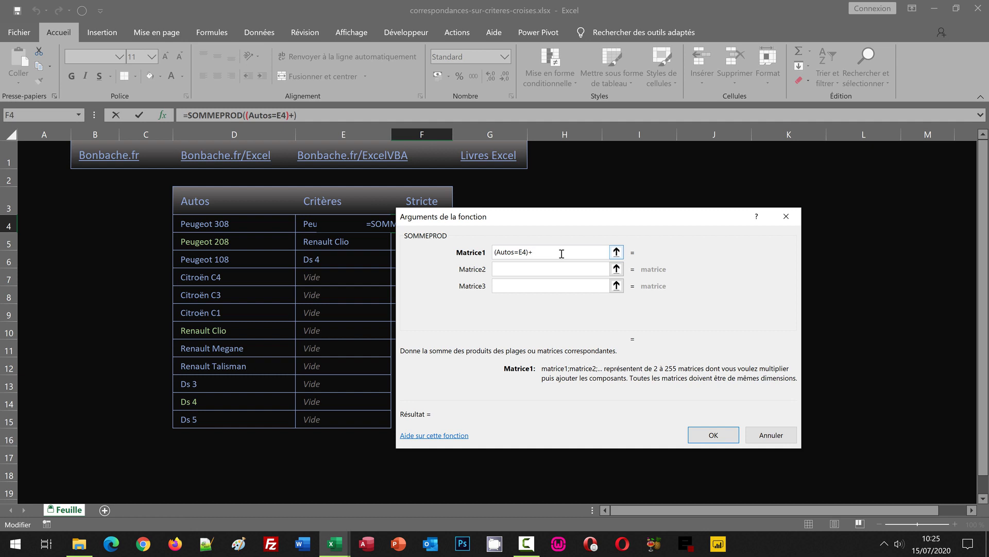
{"action": "type", "text": "("}
{"action": "type", "text": "Autos="}
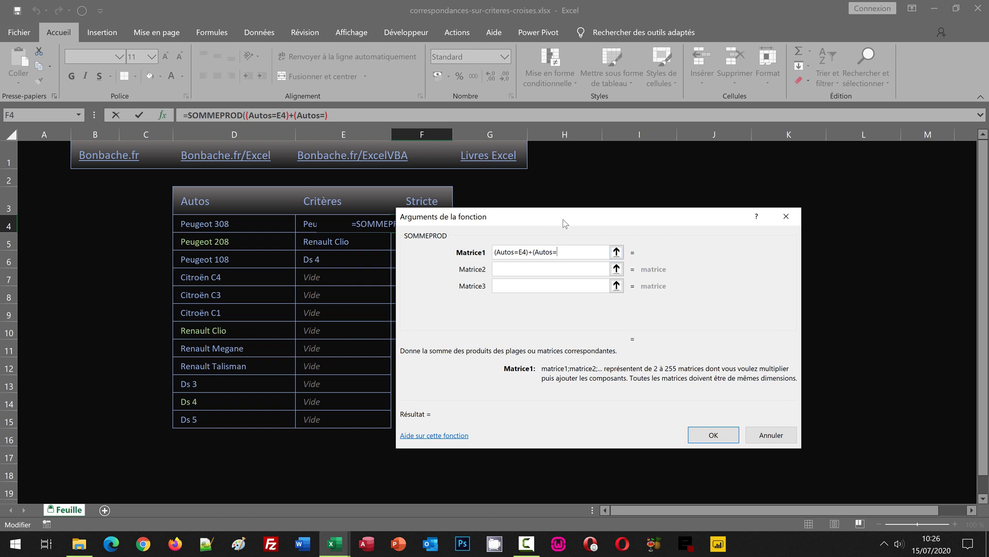
{"action": "left_click_drag", "start_coordinate": [565, 223], "coordinate": [598, 216]}
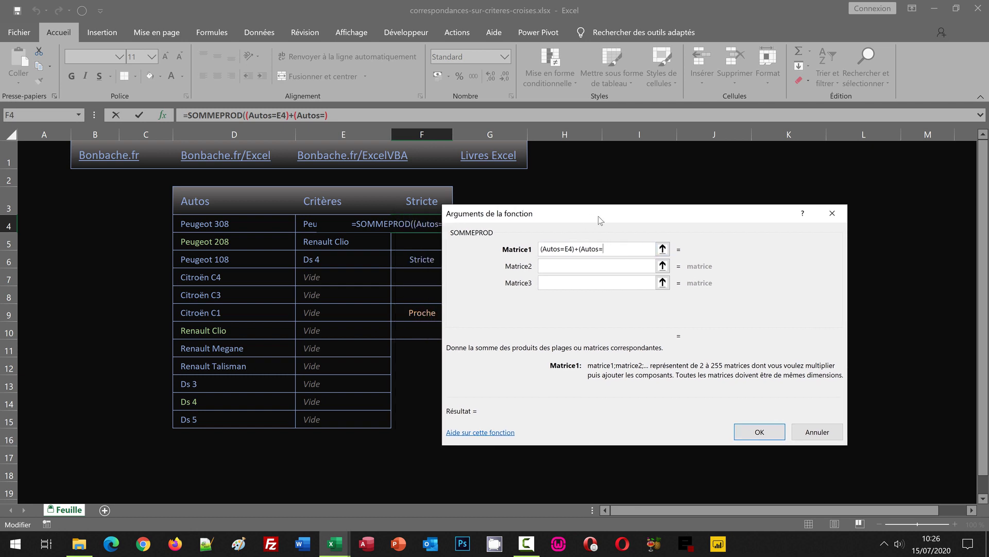
{"action": "left_click", "coordinate": [309, 241]}
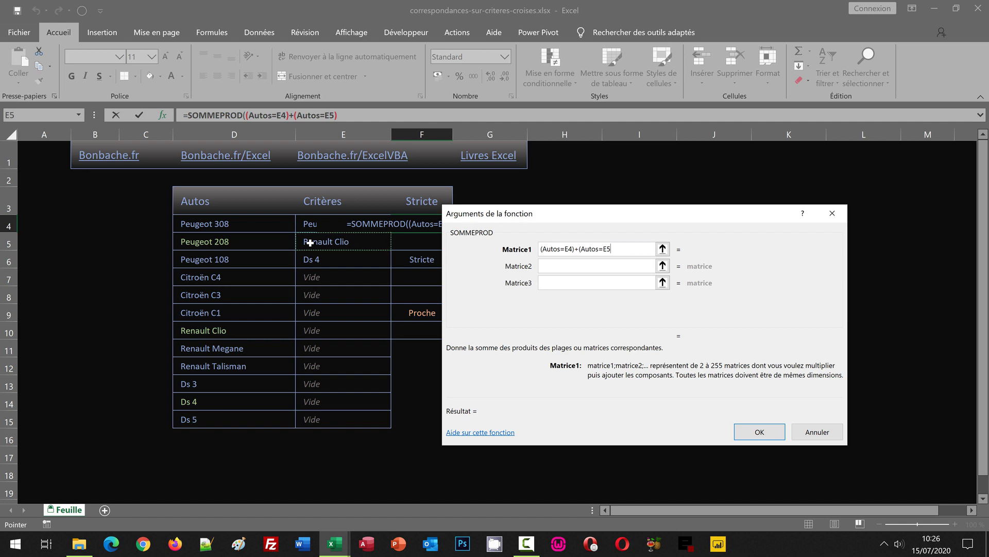
{"action": "type", "text": ")"}
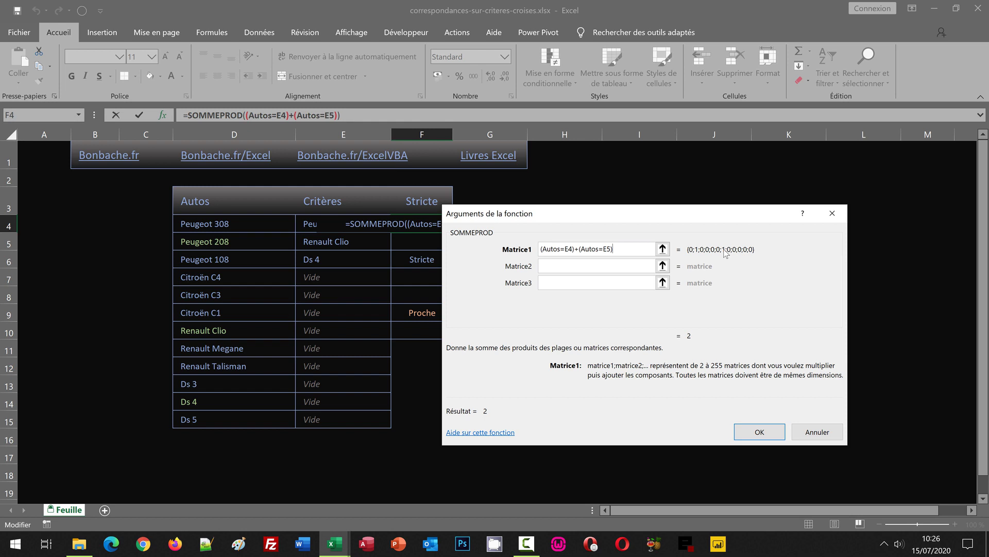
Step: Add the third condition +(Autos=E6) to Matrice1 and validate the SOMMEPROD formula in F4
{"action": "type", "text": "+"}
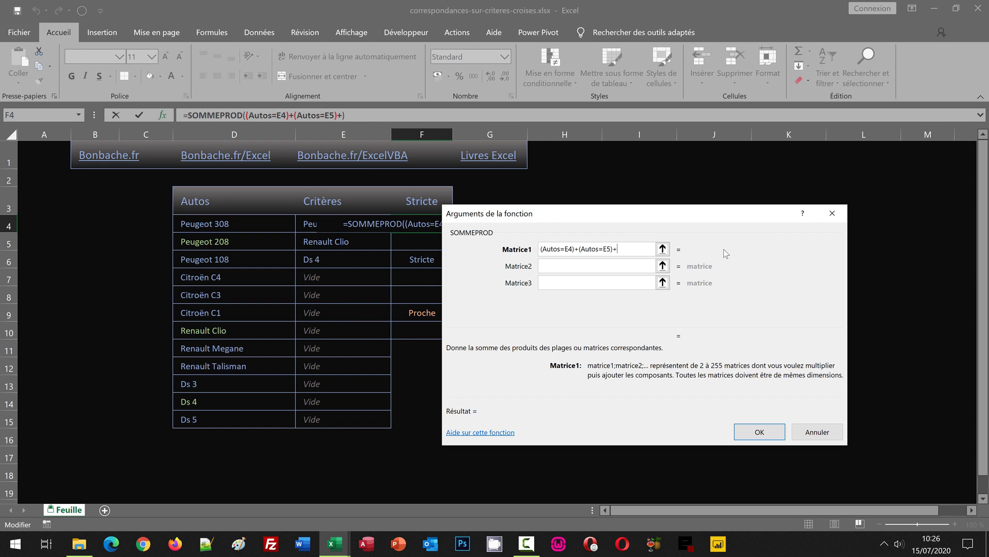
{"action": "type", "text": "("}
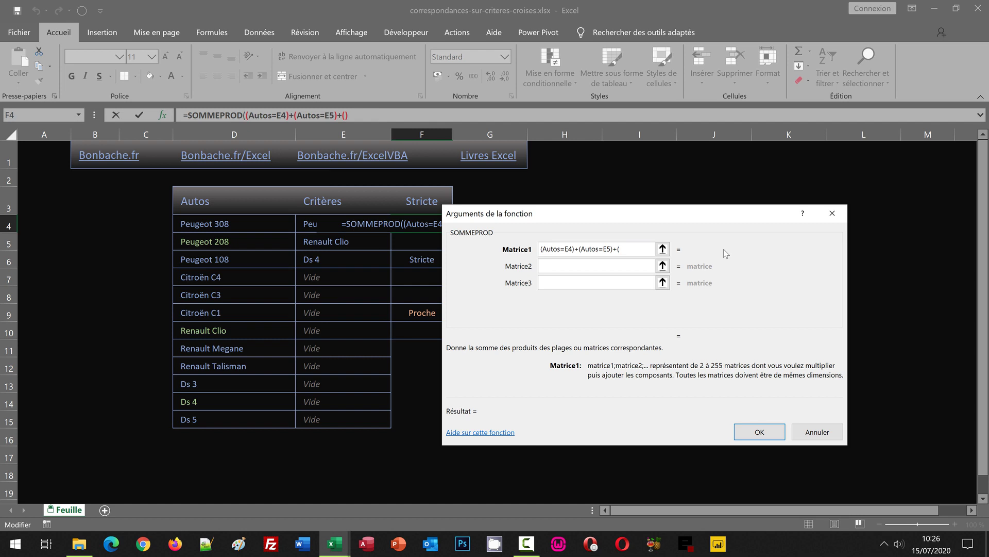
{"action": "type", "text": "Autos"}
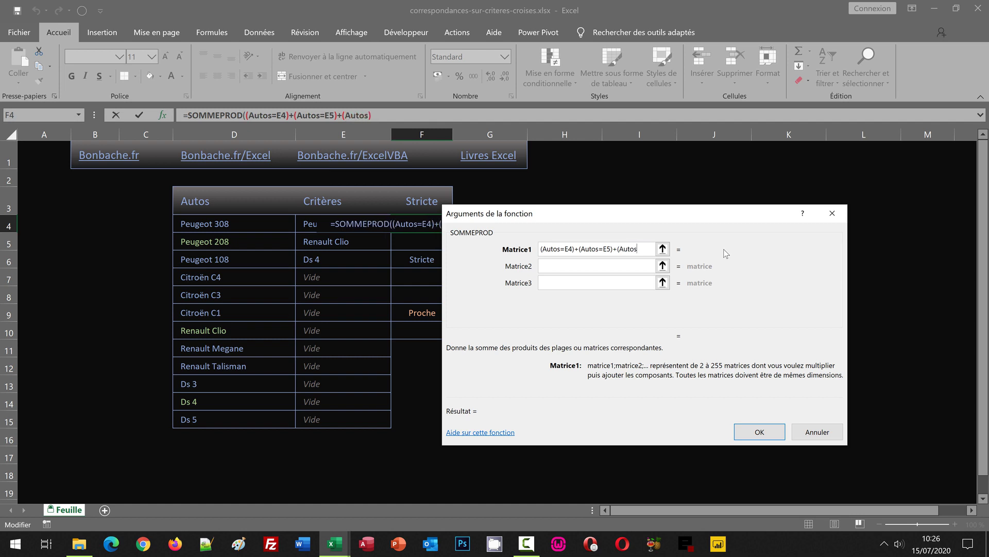
{"action": "type", "text": "="}
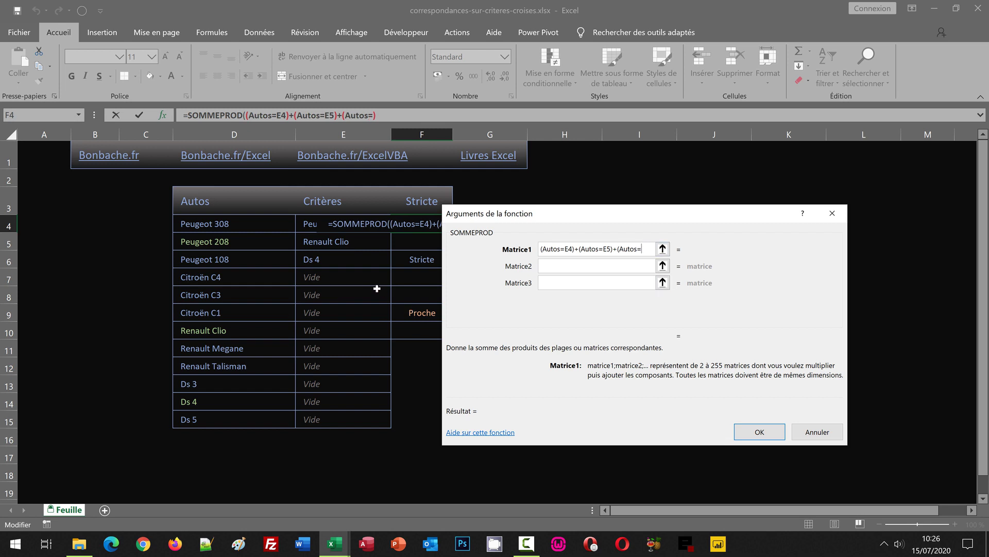
{"action": "left_click", "coordinate": [307, 260]}
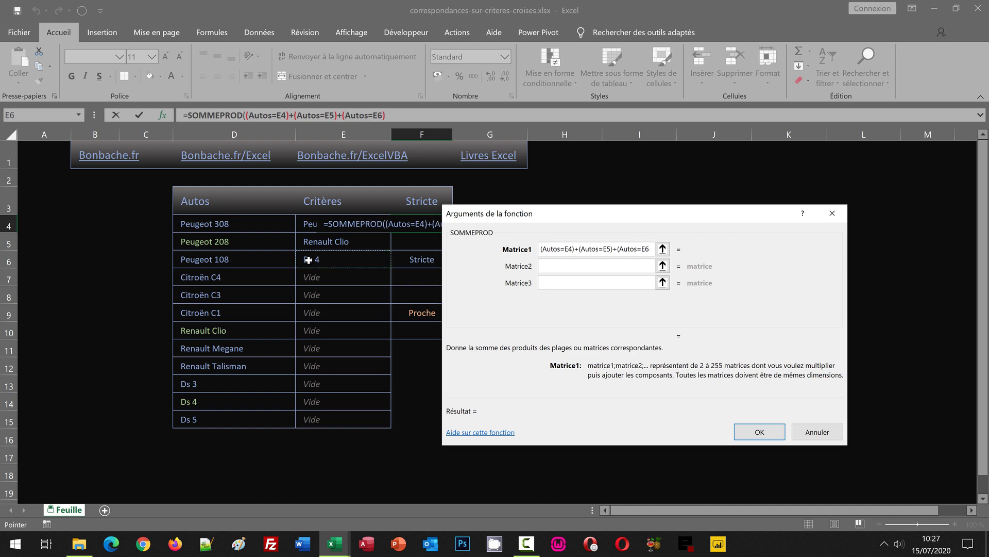
{"action": "type", "text": ")"}
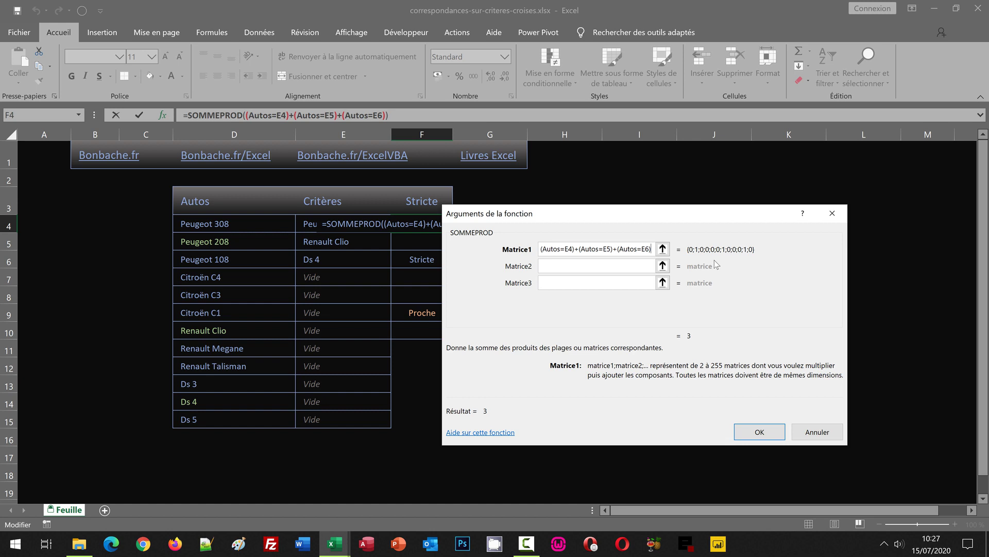
{"action": "left_click", "coordinate": [759, 433]}
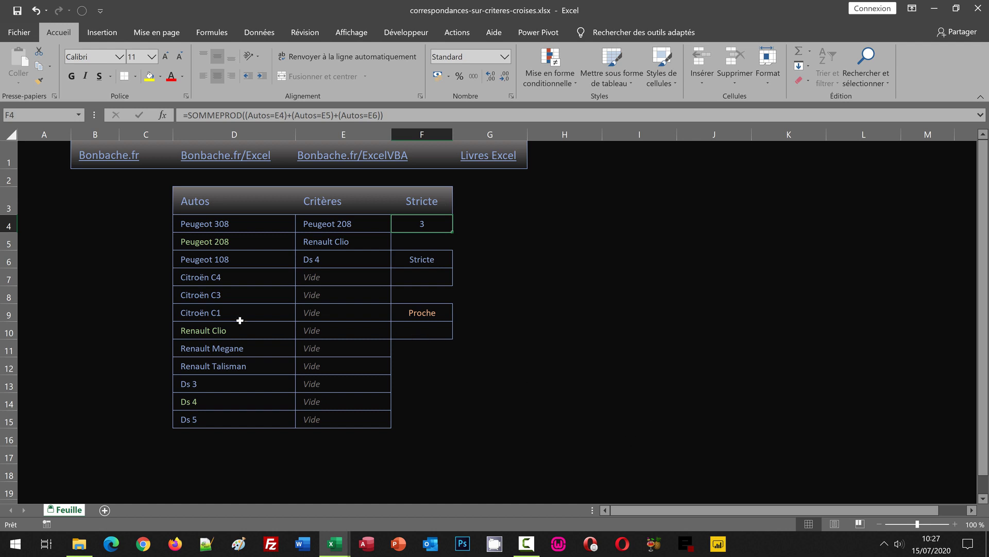
Step: Replace the car in D7 with Peugeot 208 and select the strict-match result in F4 to review its formula
{"action": "left_click", "coordinate": [193, 279]}
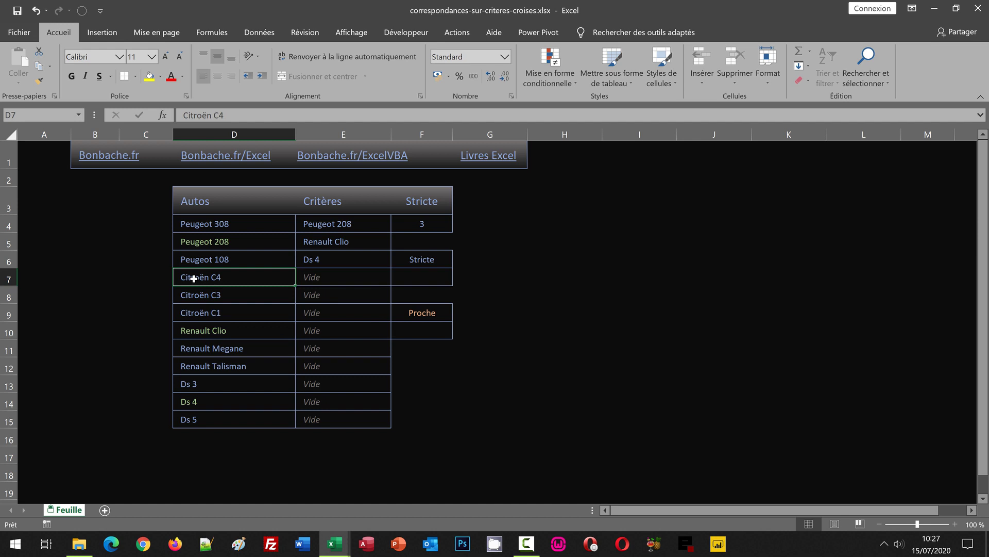
{"action": "type", "text": "Peu"}
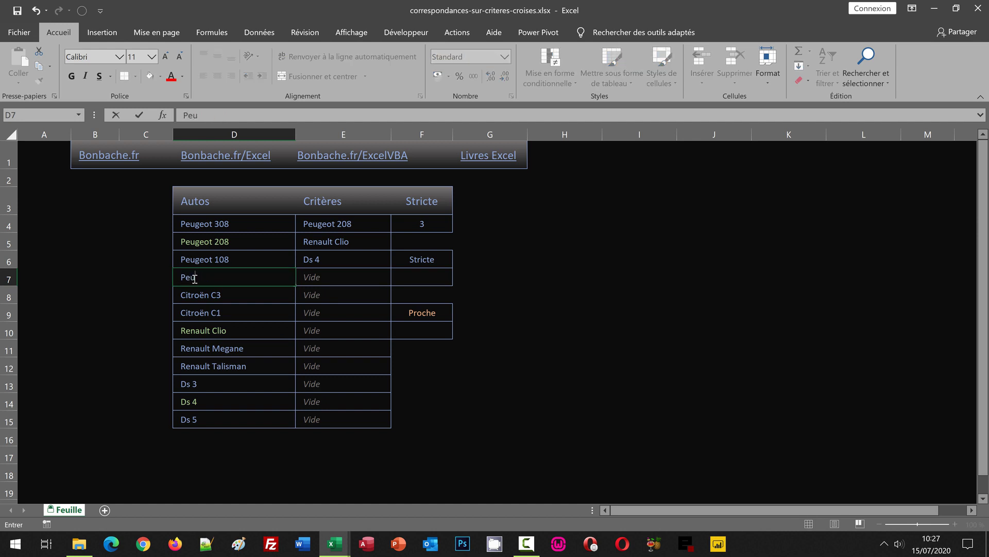
{"action": "type", "text": "geot 208"}
{"action": "key", "text": "Return"}
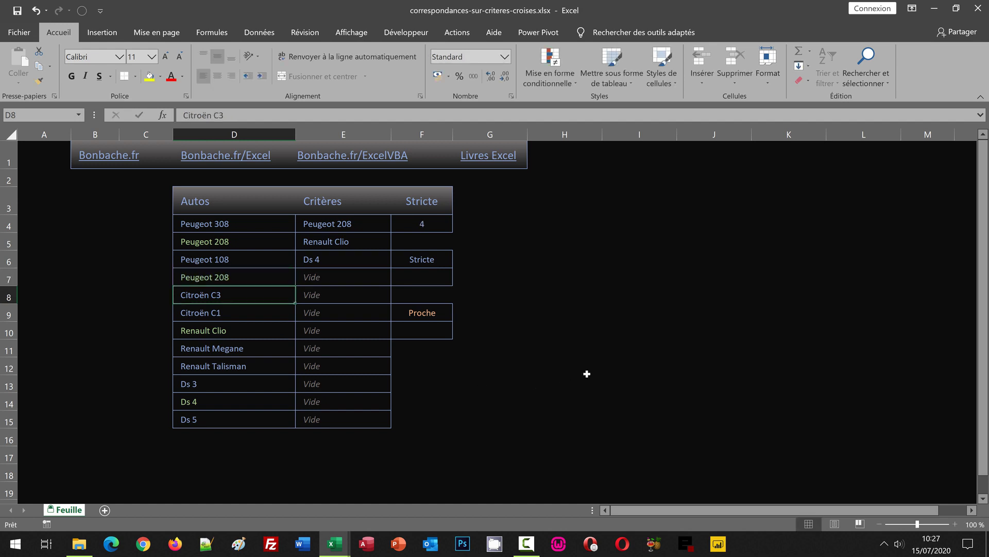
{"action": "left_click", "coordinate": [432, 225]}
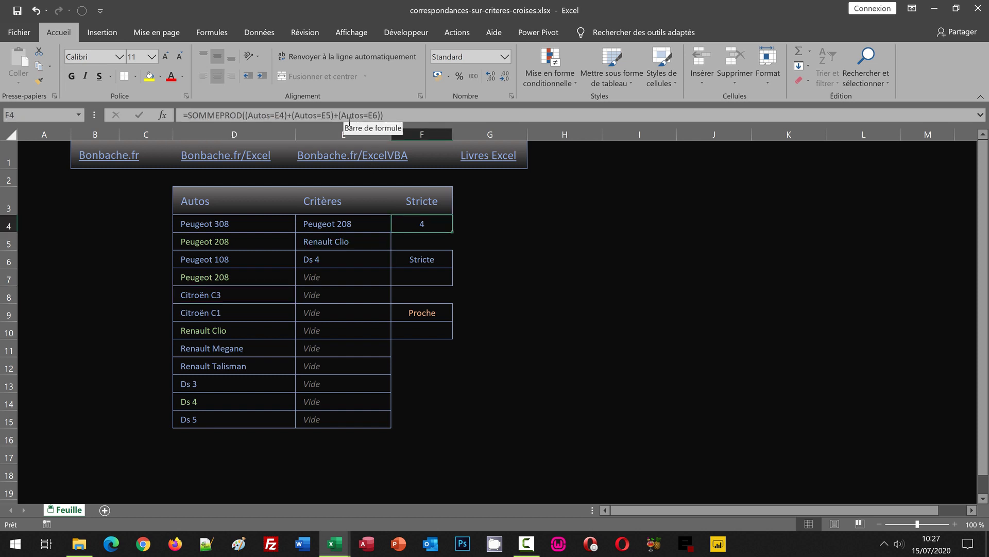
Step: Enter Renault Megane as an additional criterion in E7
{"action": "left_click", "coordinate": [325, 275]}
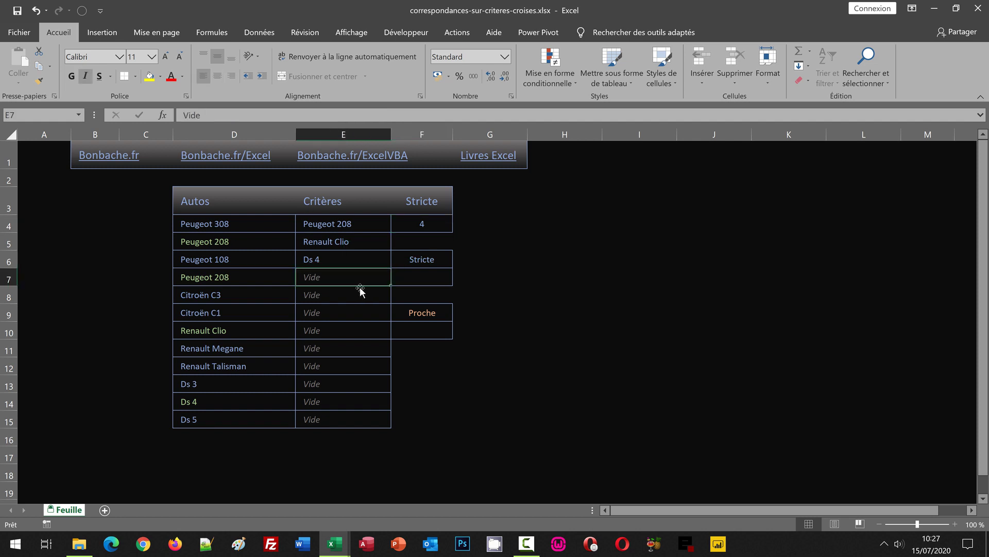
{"action": "type", "text": "Renault Clio"}
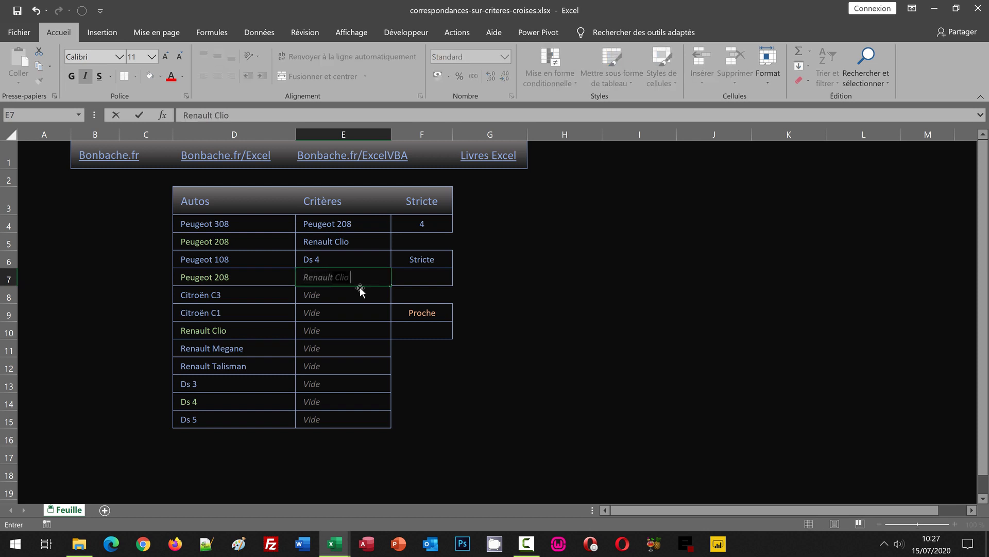
{"action": "key", "text": "BackSpace"}
{"action": "key", "text": "BackSpace"}
{"action": "key", "text": "BackSpace"}
{"action": "key", "text": "BackSpace"}
{"action": "type", "text": "Megane"}
{"action": "key", "text": "Return"}
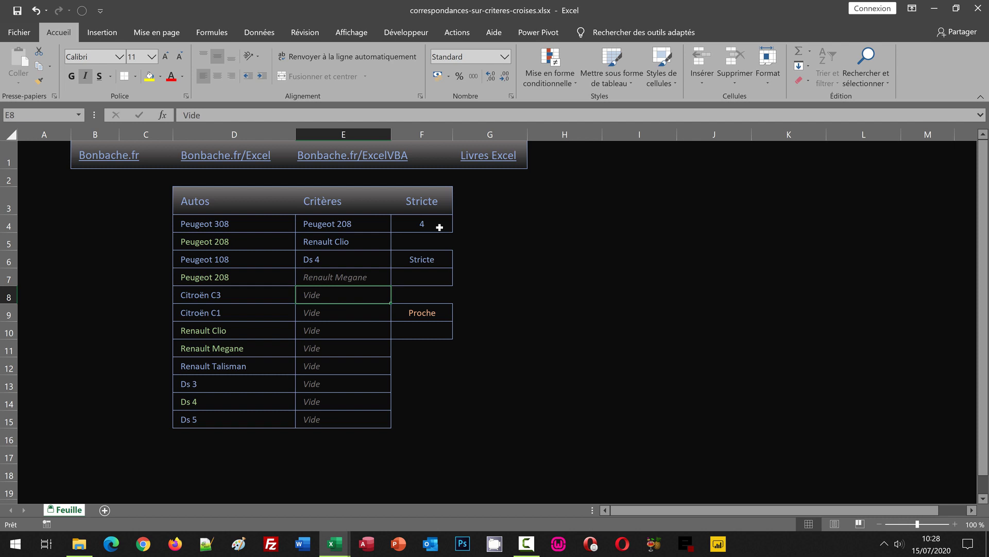
{"action": "left_click", "coordinate": [322, 262]}
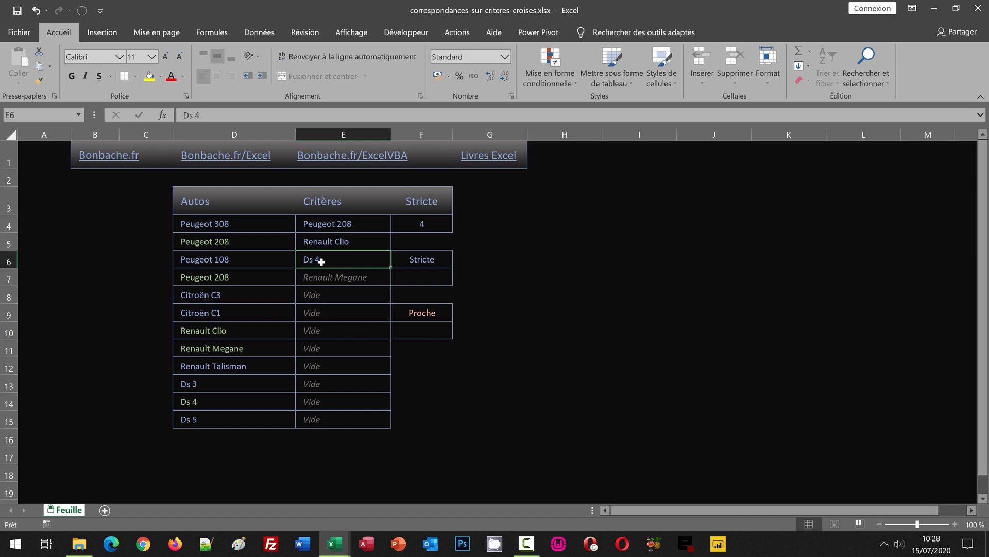
Step: Start a SOMMEPROD formula in F7 with a nested NB.SI function
{"action": "left_click", "coordinate": [420, 279]}
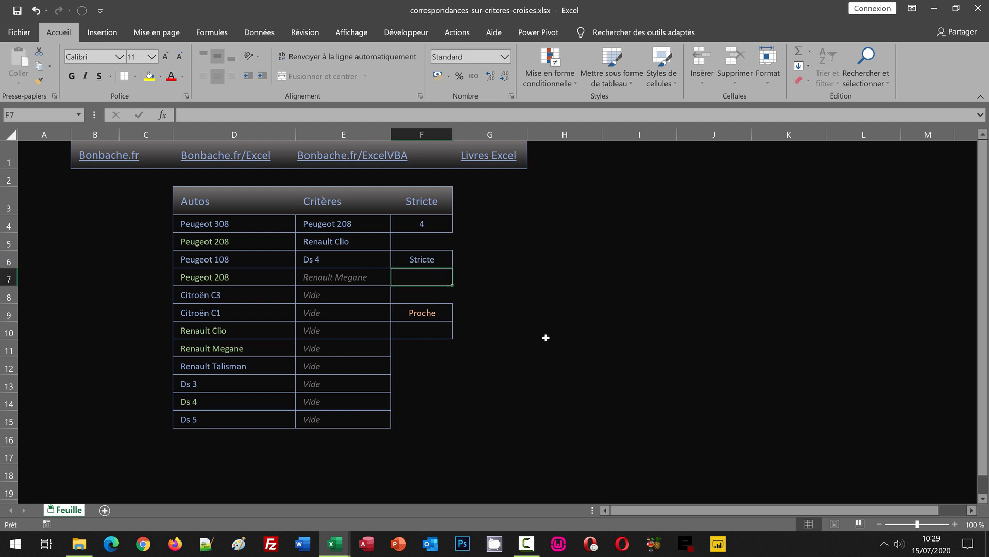
{"action": "type", "text": "="}
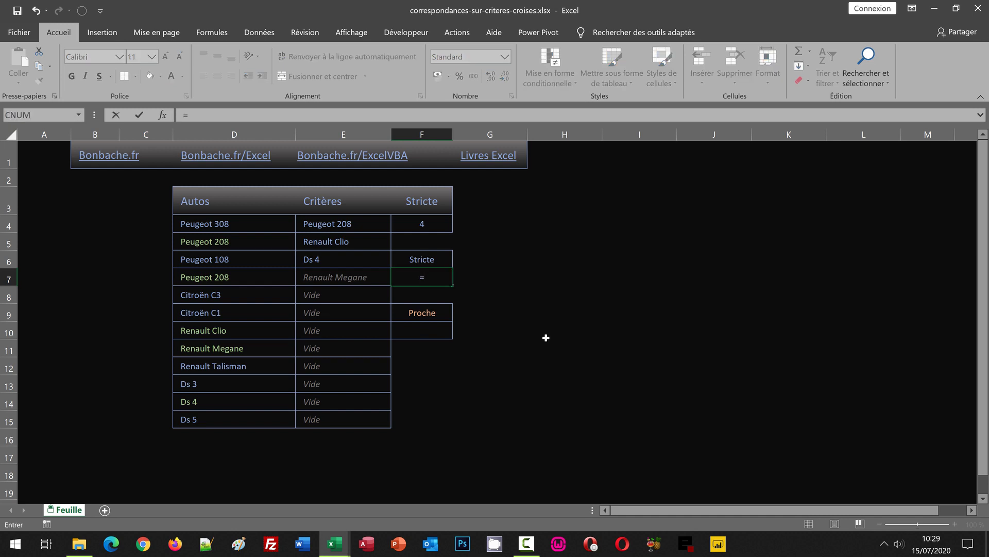
{"action": "type", "text": "SommeProd"}
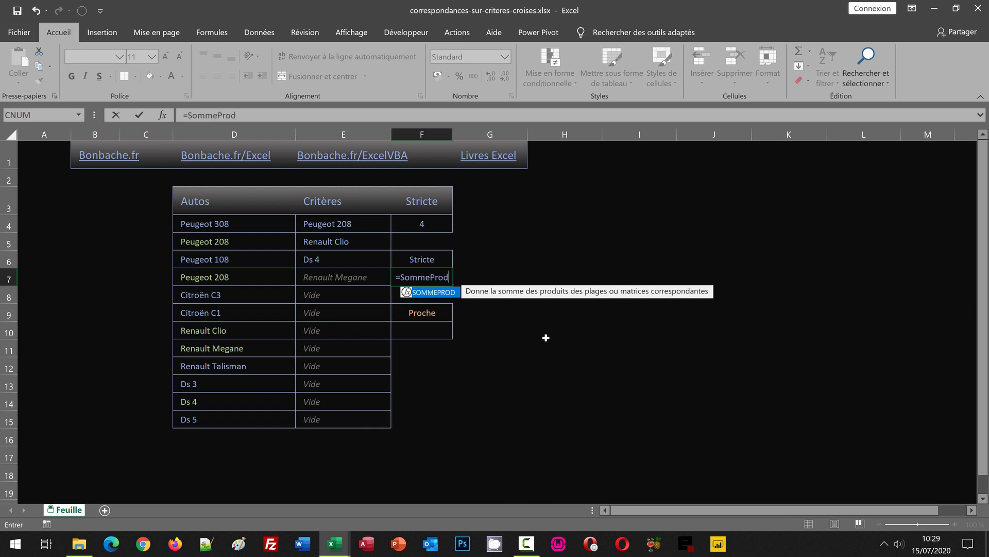
{"action": "type", "text": "("}
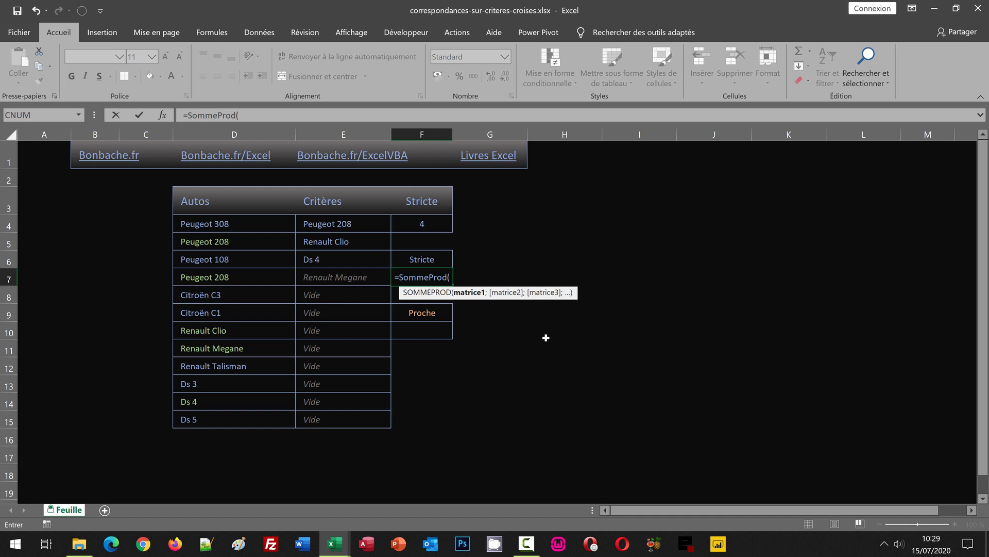
{"action": "type", "text": "Nb"}
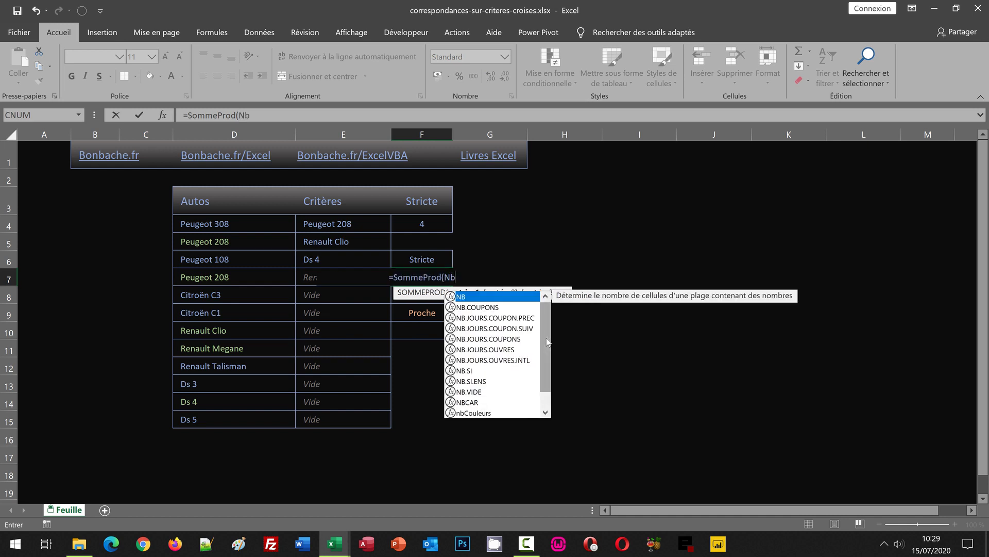
{"action": "type", "text": ".Si("}
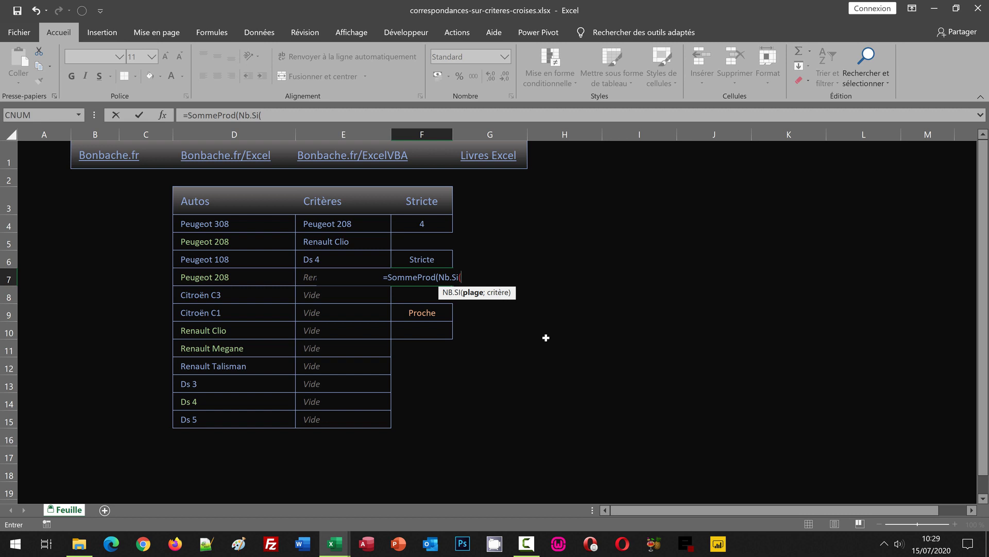
Step: Give NB.SI the range Autos and the criterion Criteres, then close both functions and validate the formula in F7
{"action": "type", "text": "Autos"}
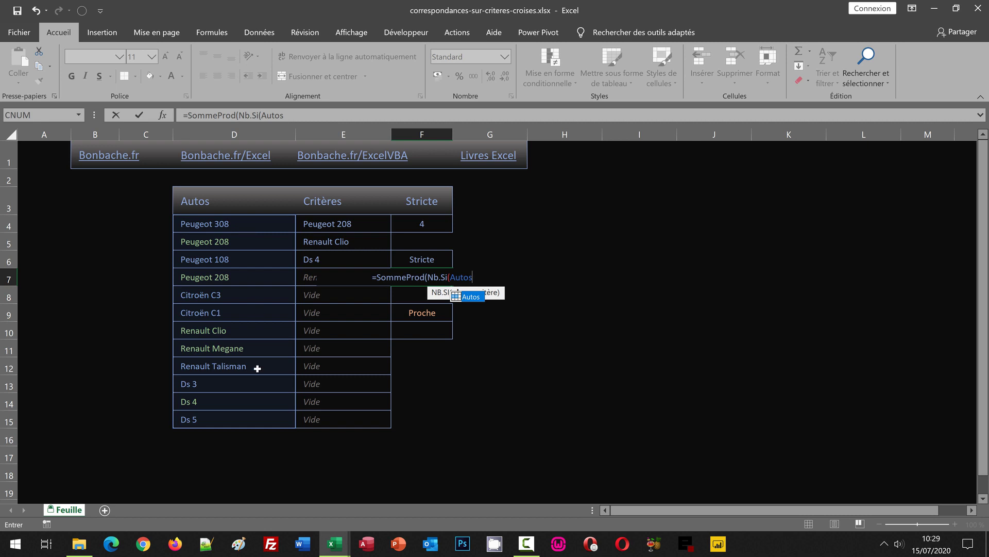
{"action": "type", "text": ";"}
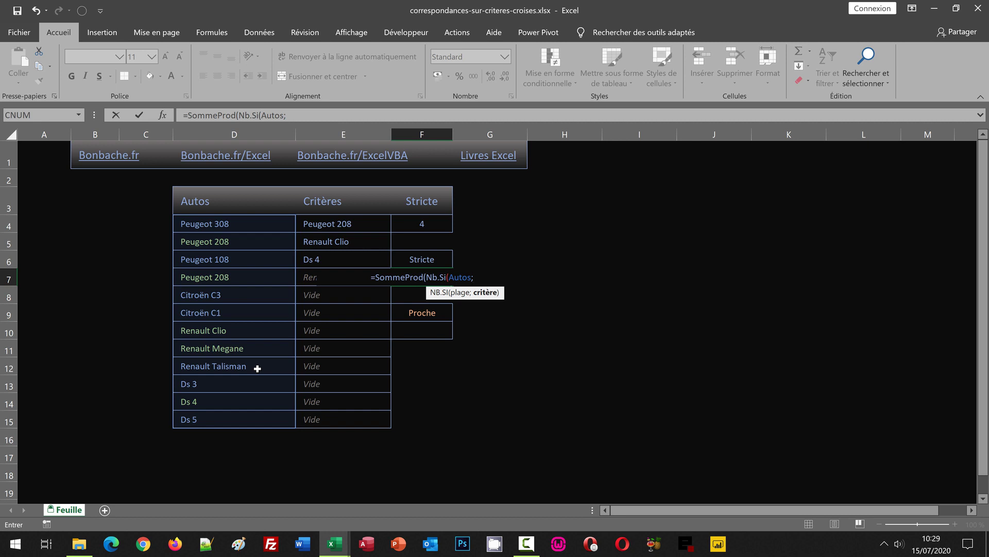
{"action": "type", "text": "Criteres"}
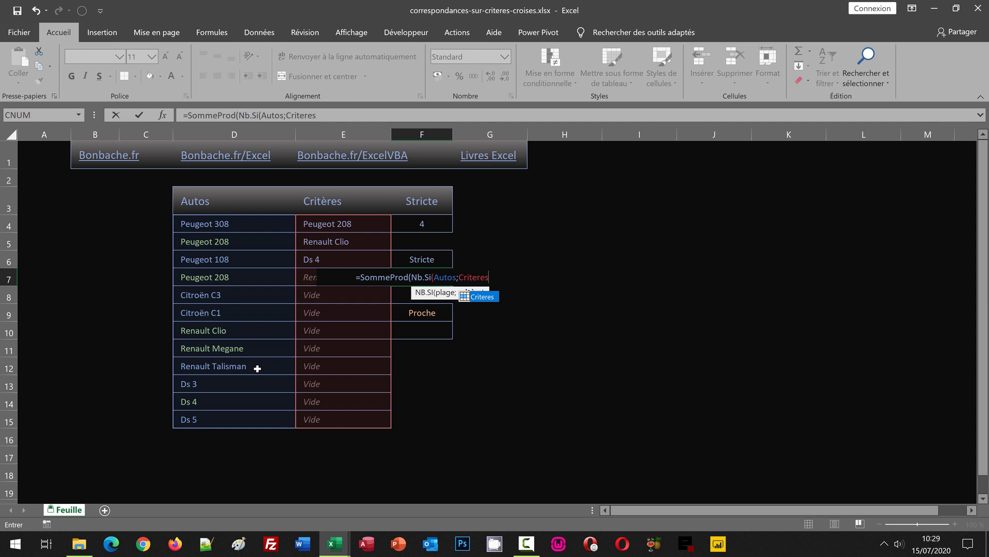
{"action": "type", "text": ")"}
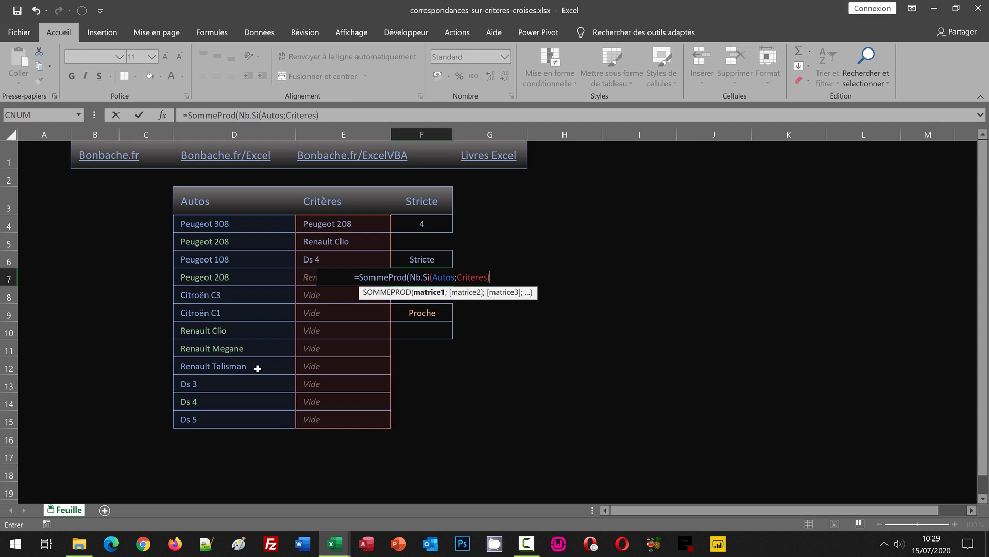
{"action": "type", "text": ")"}
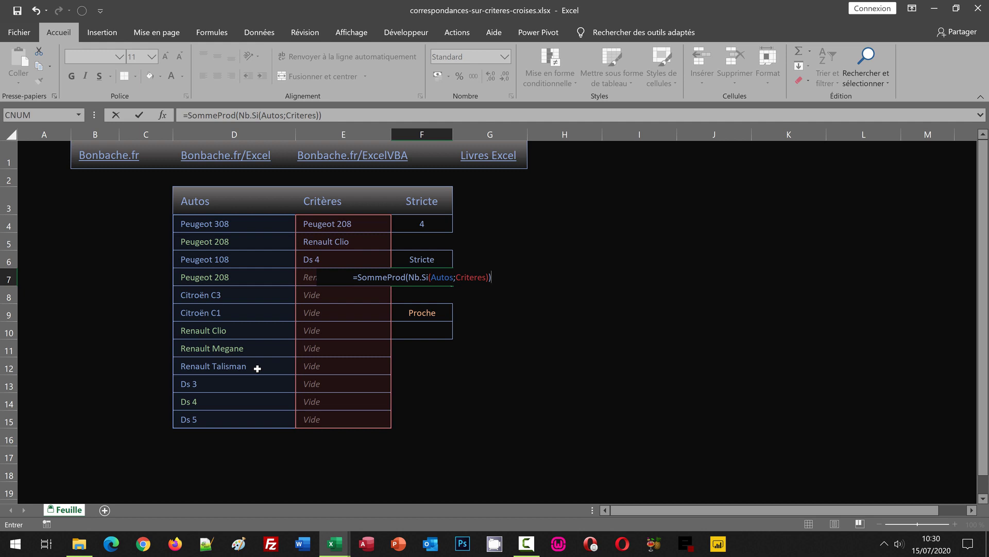
{"action": "key", "text": "Return"}
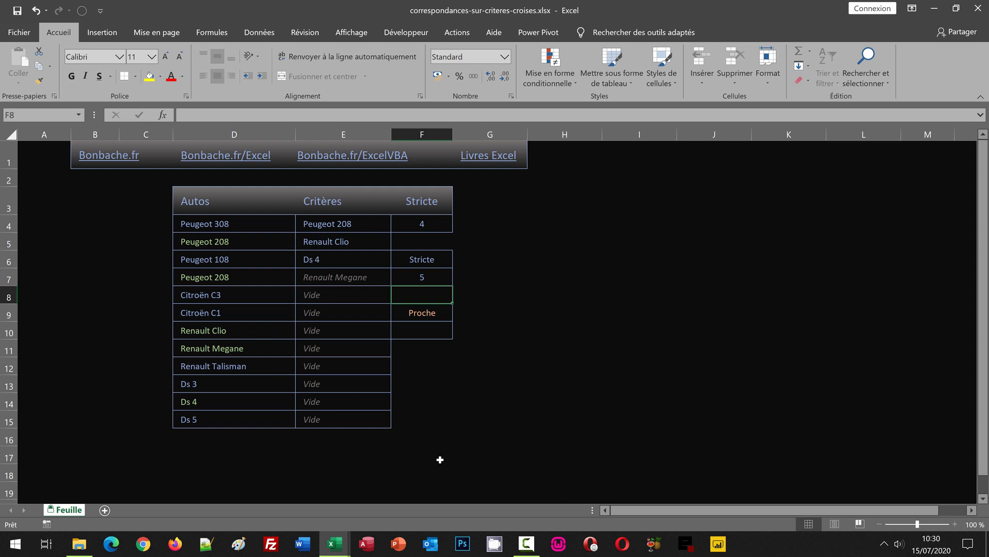
Step: Enter Peugeot 108 as a further criterion in E8 and review the formula in F7
{"action": "left_click", "coordinate": [326, 296]}
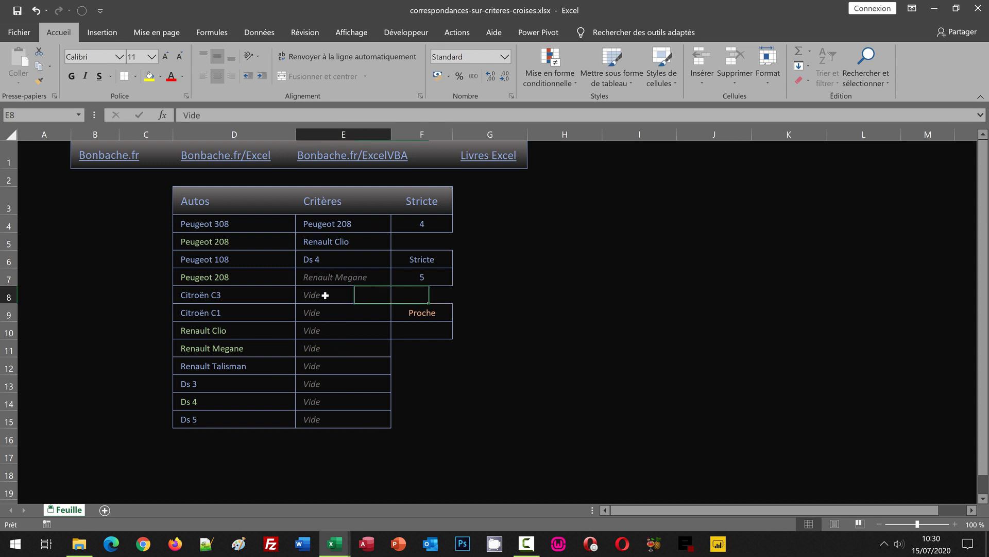
{"action": "type", "text": "Peugeot"}
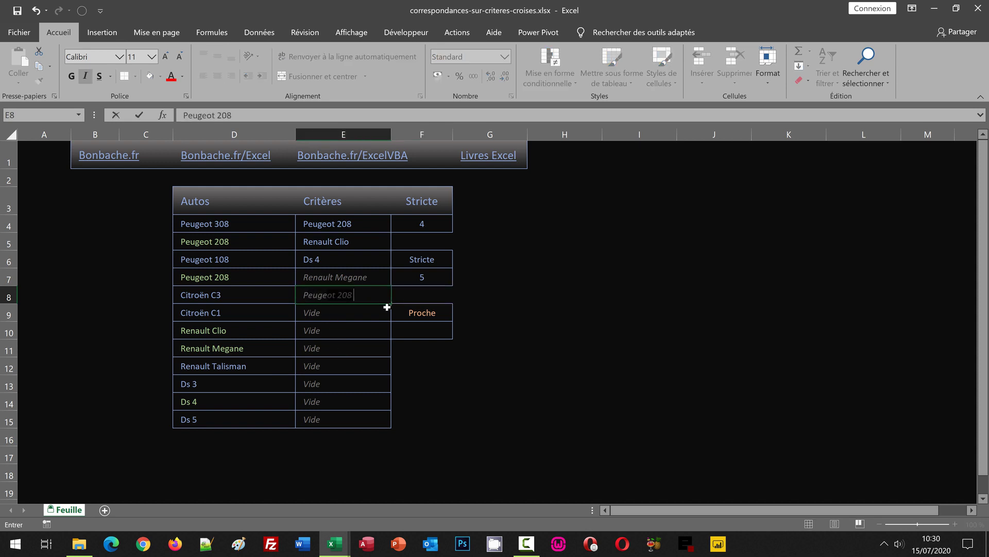
{"action": "type", "text": " 108"}
{"action": "key", "text": "Return"}
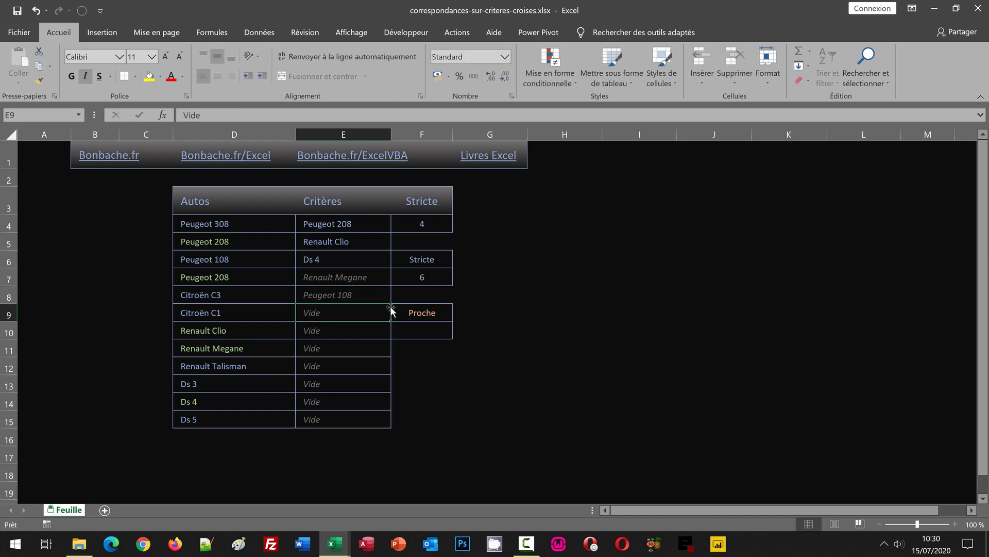
{"action": "left_click", "coordinate": [418, 281]}
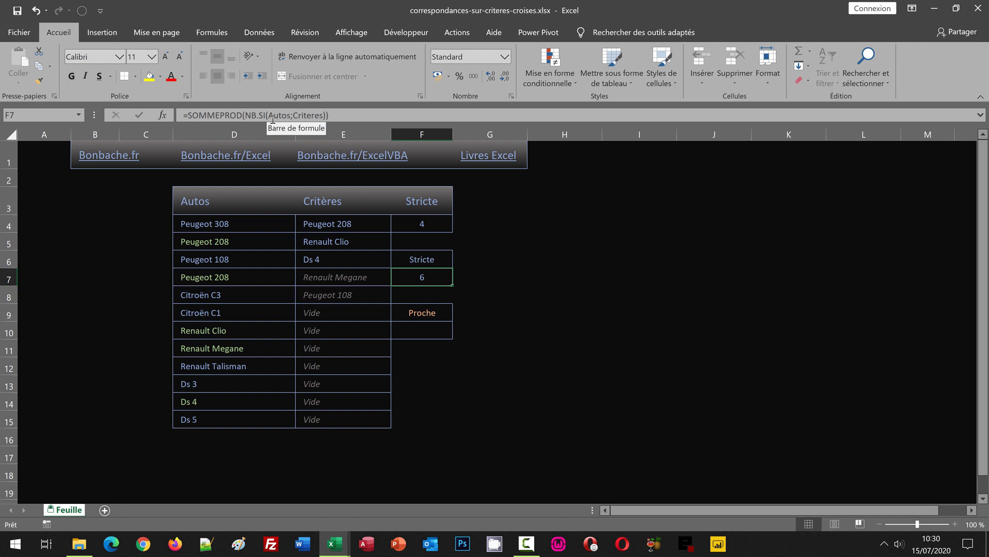
{"action": "left_click", "coordinate": [499, 326]}
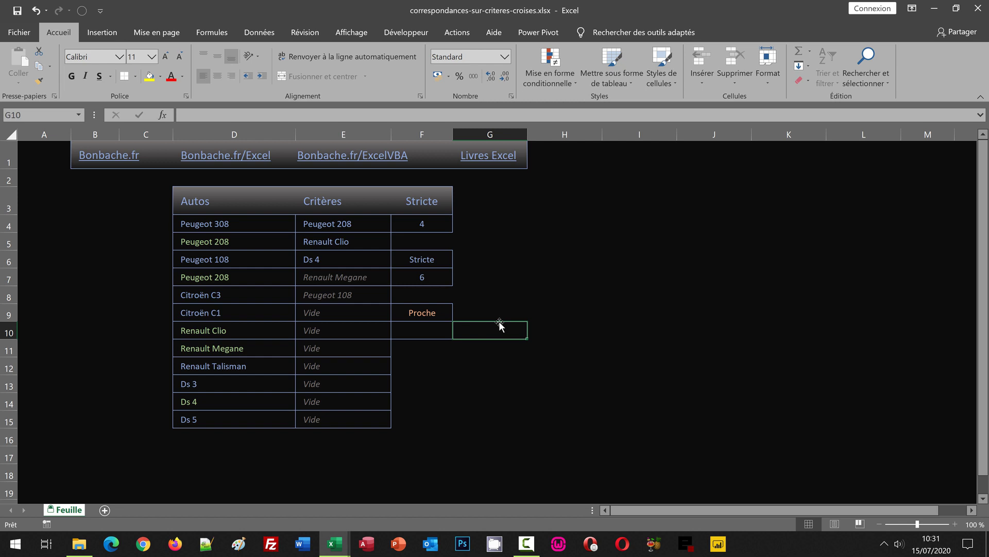
Step: Copy the formula text from F7 and paste it into F10 under Proche
{"action": "left_click", "coordinate": [428, 277]}
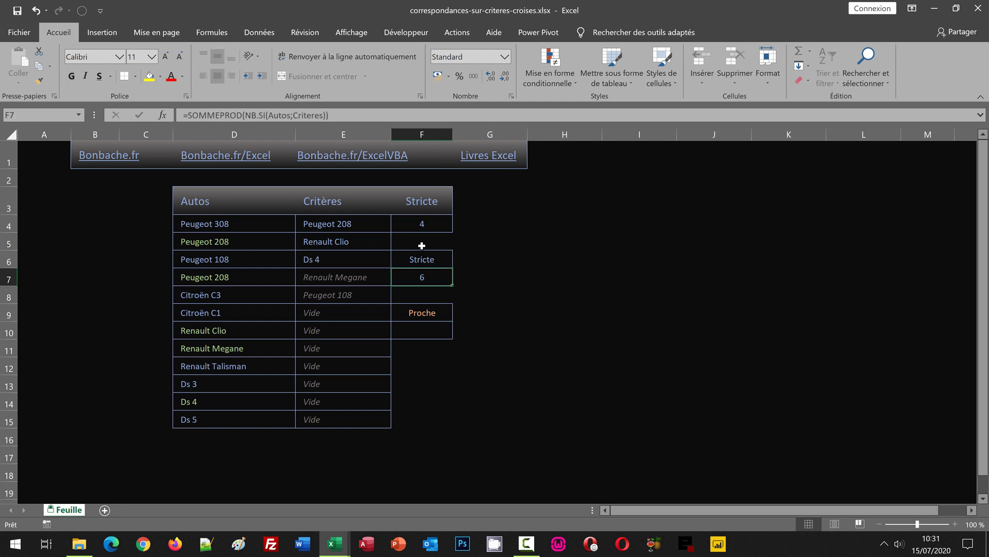
{"action": "left_click", "coordinate": [326, 115]}
{"action": "left_click_drag", "start_coordinate": [326, 115], "coordinate": [153, 112]}
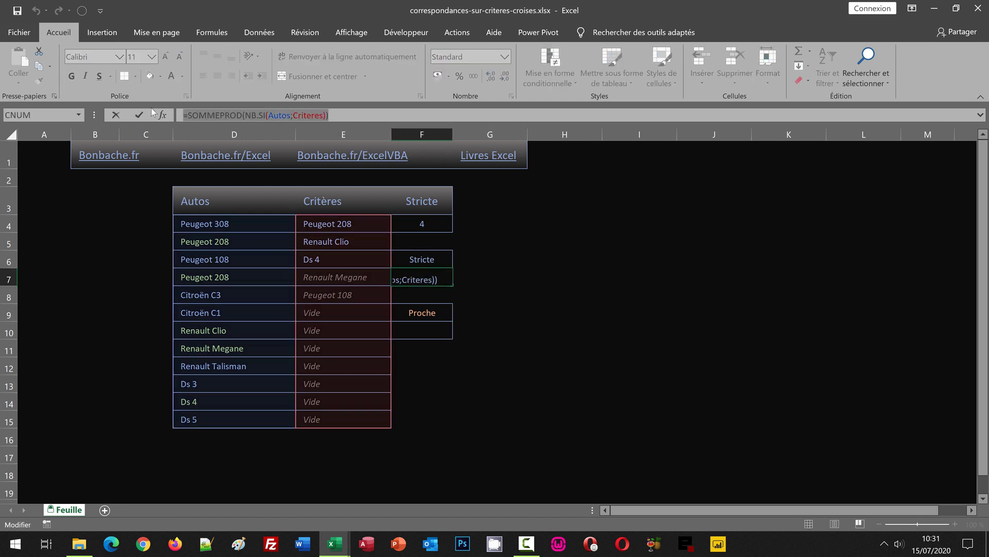
{"action": "key", "text": "ctrl+c"}
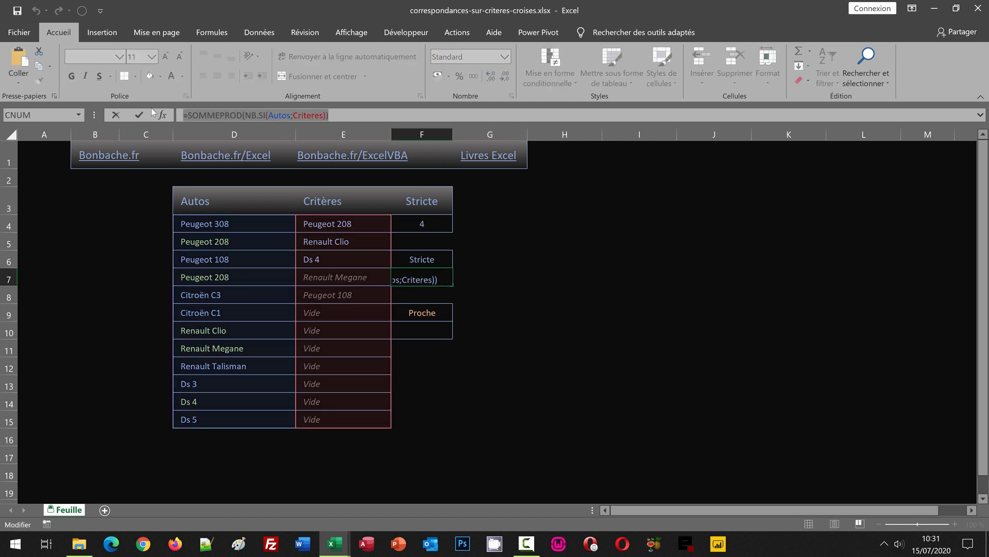
{"action": "key", "text": "Return"}
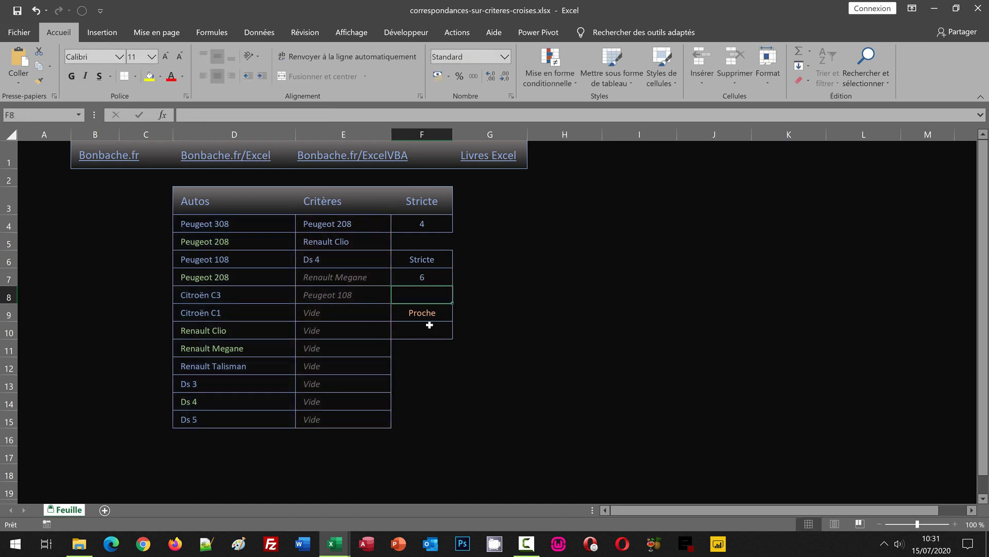
{"action": "left_click", "coordinate": [430, 326]}
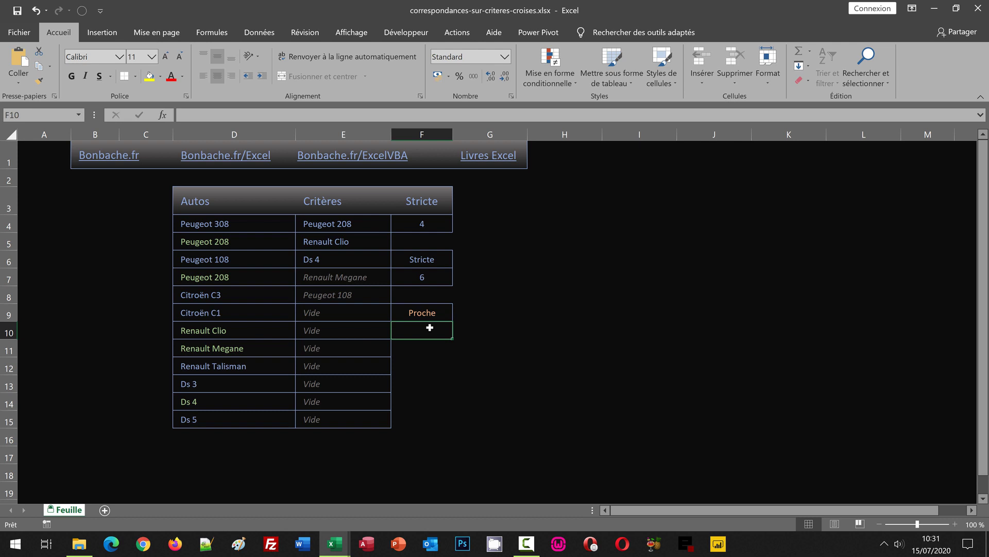
{"action": "left_click", "coordinate": [224, 116]}
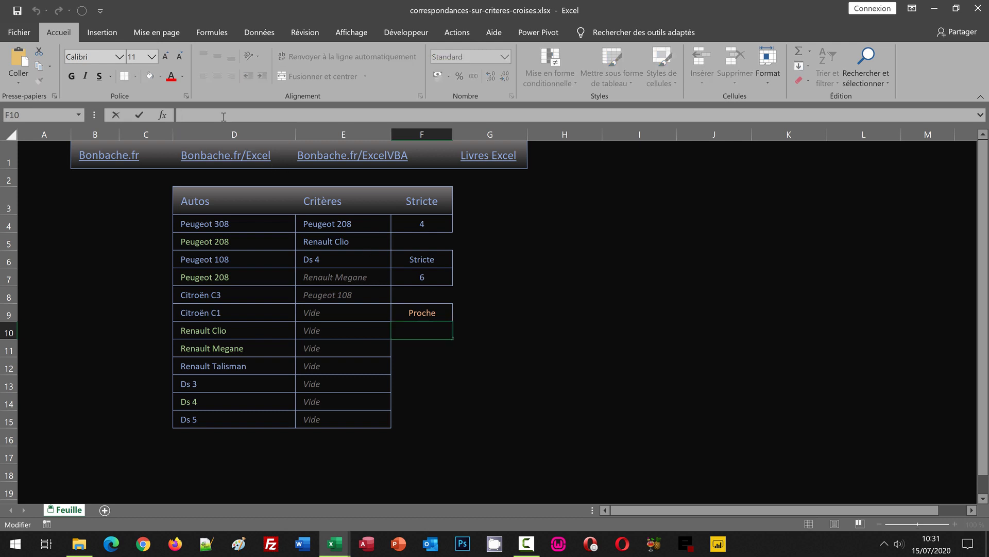
{"action": "key", "text": "ctrl+v"}
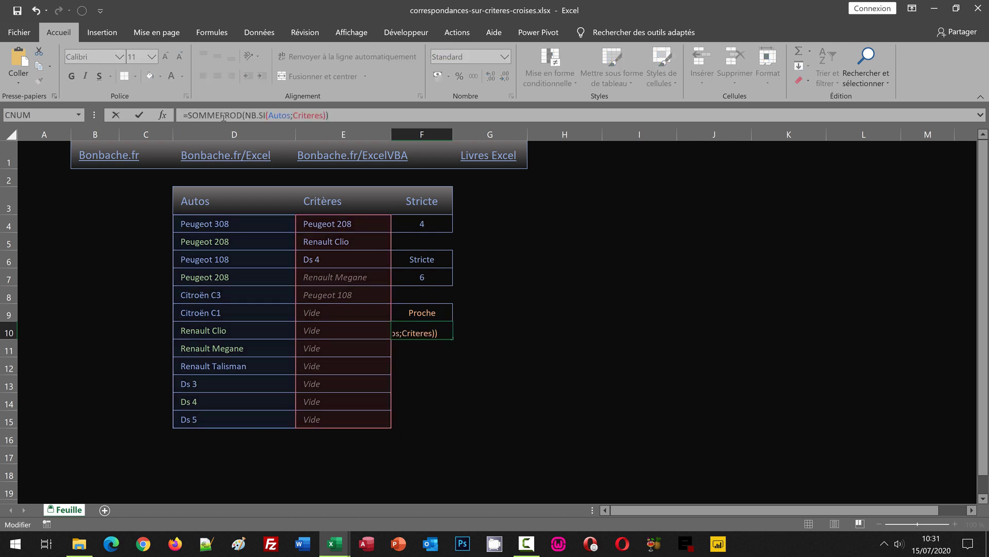
Step: Surround the Criteres criterion in the F10 formula with wildcards as "*" & Criteres & "*" and validate the formula
{"action": "left_click", "coordinate": [292, 115]}
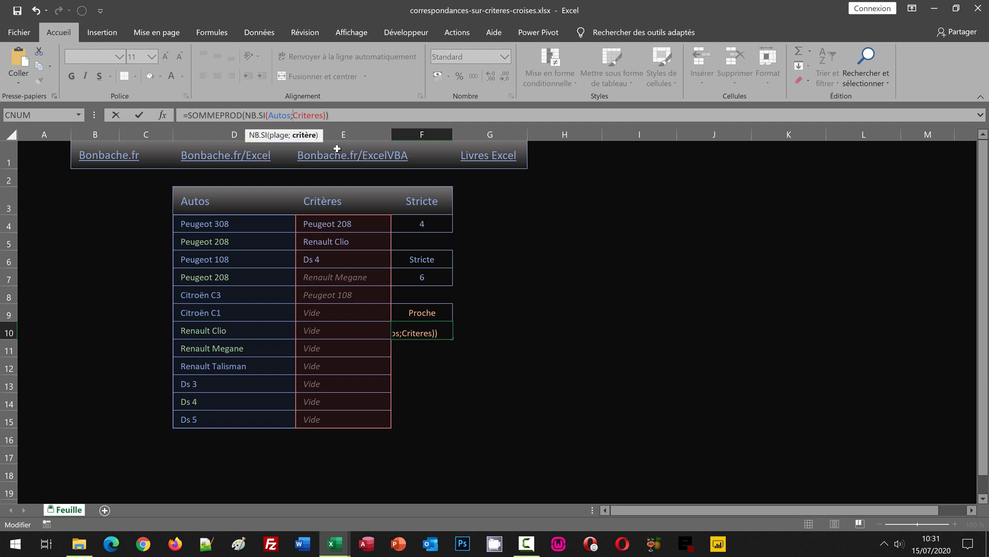
{"action": "type", "text": "\"*\""}
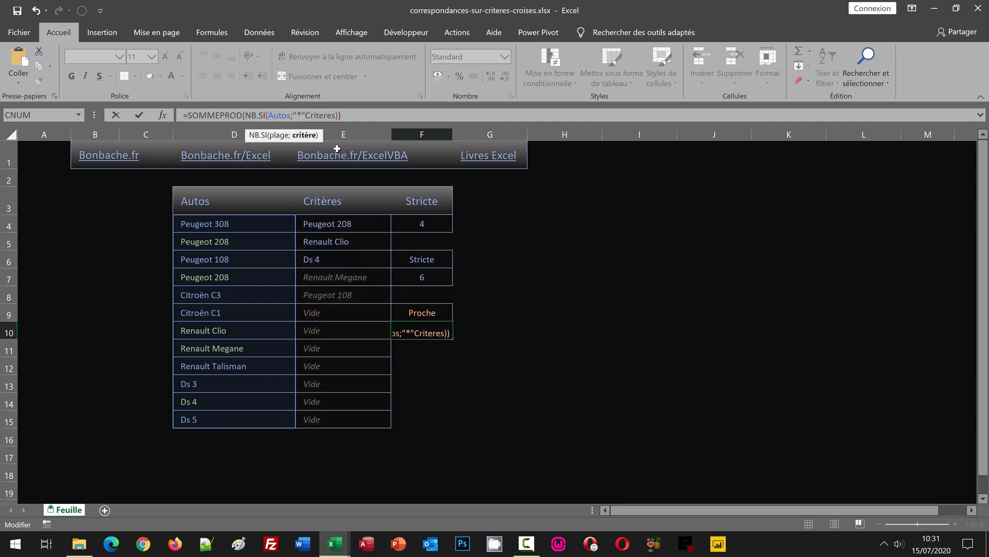
{"action": "type", "text": " & Criteres"}
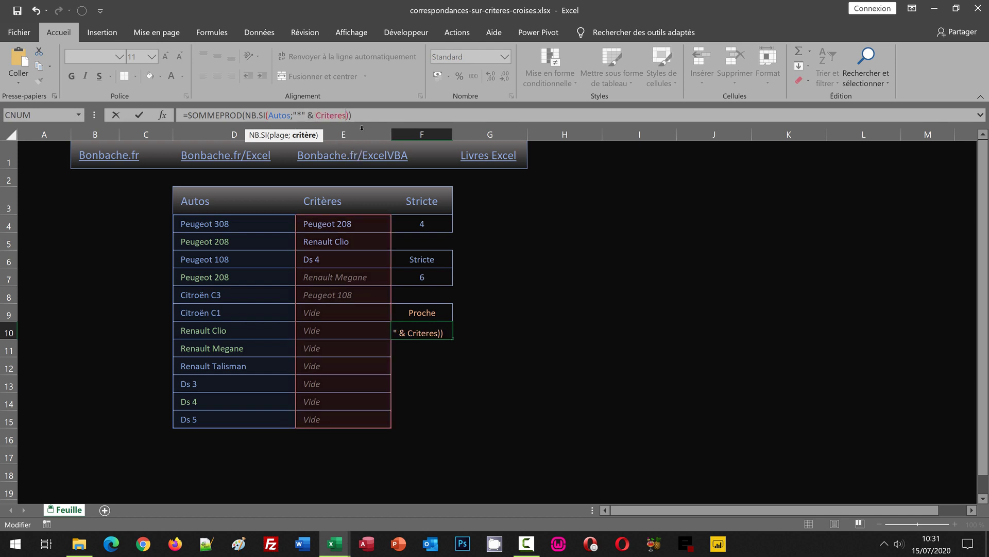
{"action": "type", "text": " & \"*\""}
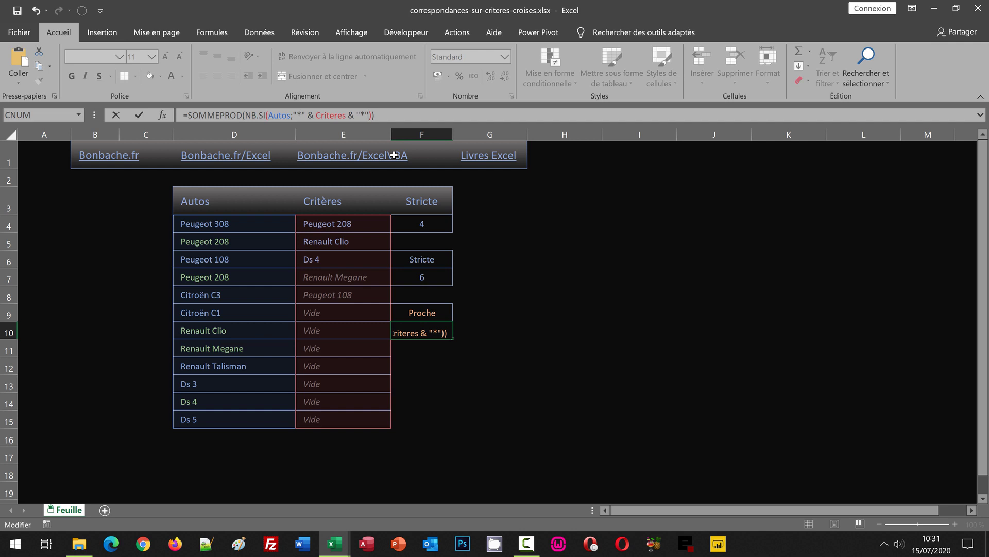
{"action": "key", "text": "Return"}
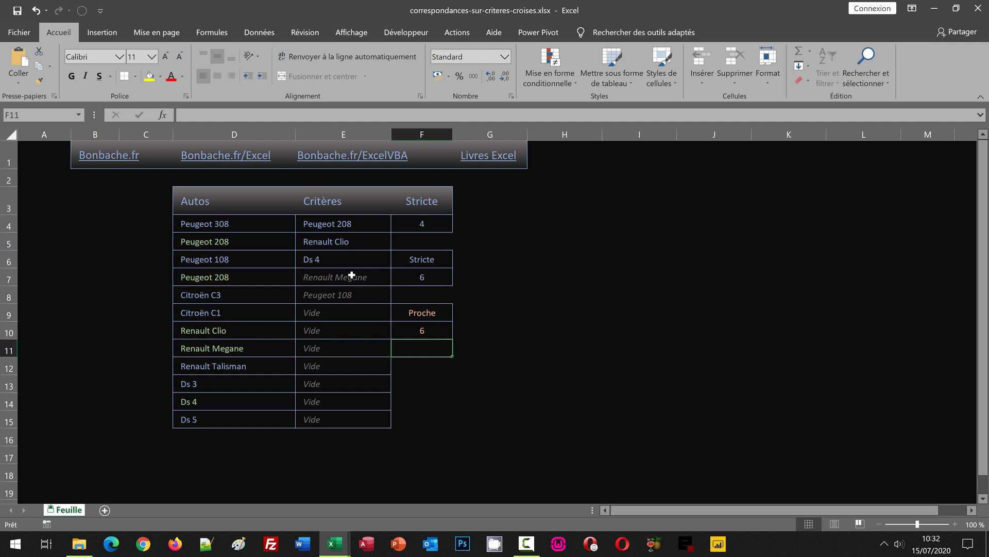
Step: Shorten the criterion in E5 to Renault and check the approximate count formula in F10
{"action": "left_click", "coordinate": [338, 261]}
{"action": "left_click", "coordinate": [335, 241]}
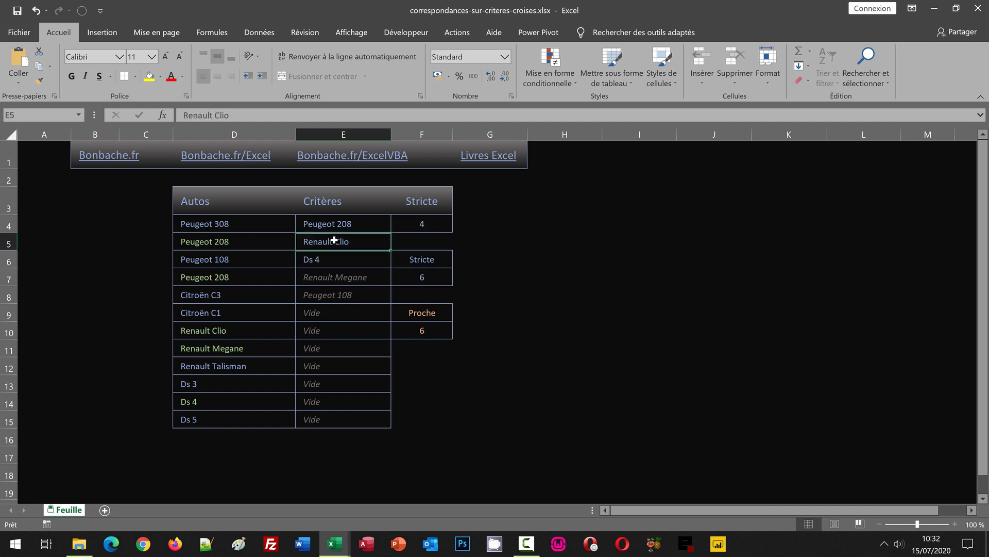
{"action": "double_click", "coordinate": [358, 242]}
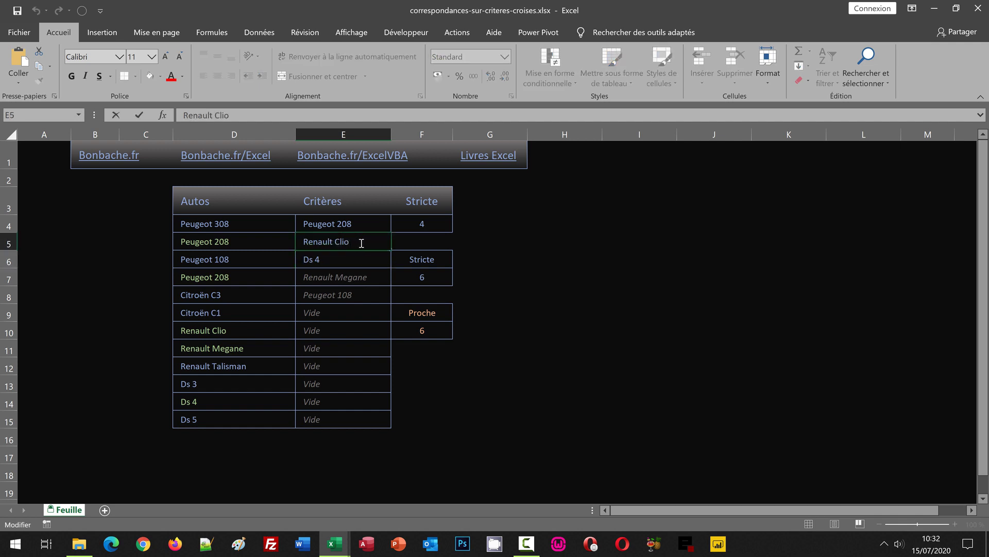
{"action": "key", "text": "BackSpace"}
{"action": "key", "text": "BackSpace"}
{"action": "key", "text": "BackSpace"}
{"action": "key", "text": "BackSpace"}
{"action": "key", "text": "BackSpace"}
{"action": "key", "text": "Return"}
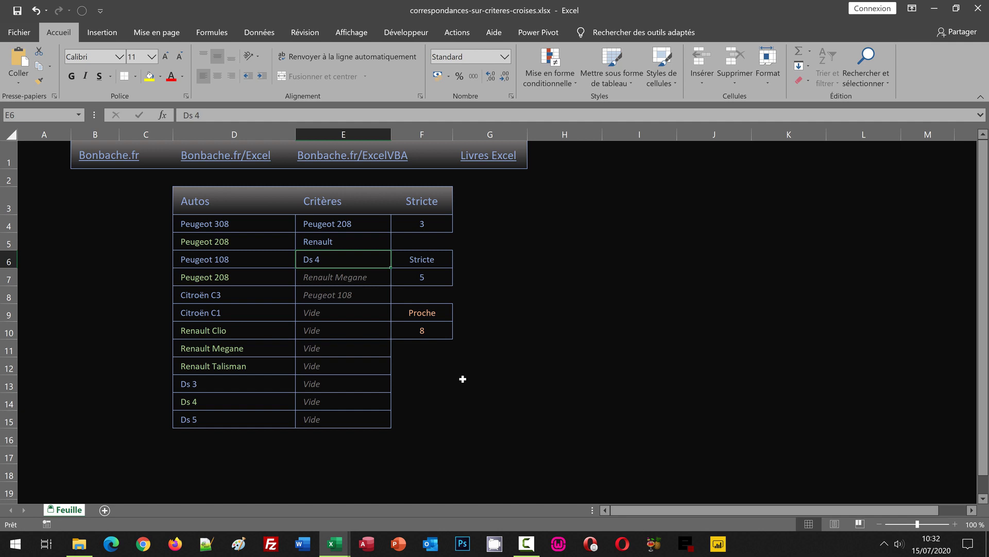
{"action": "left_click", "coordinate": [441, 331]}
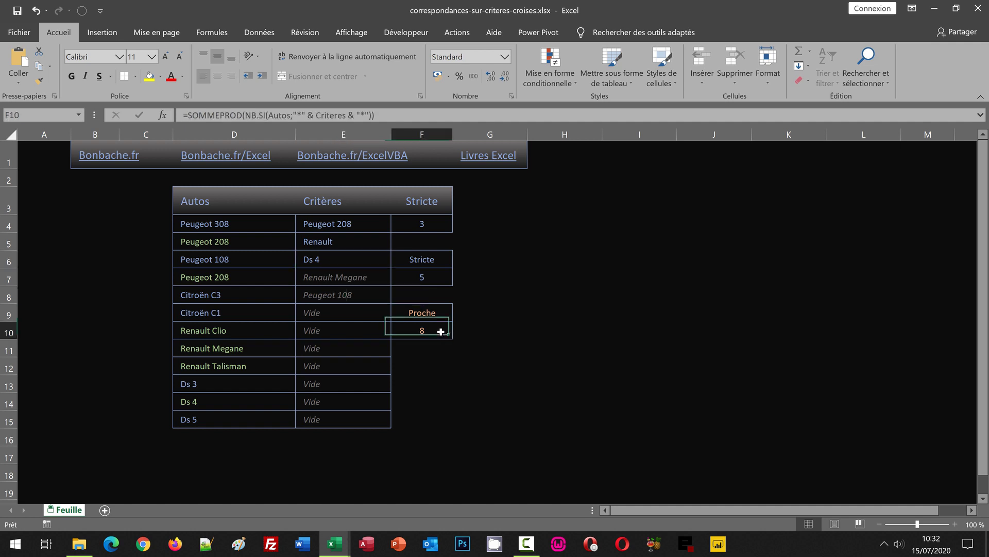